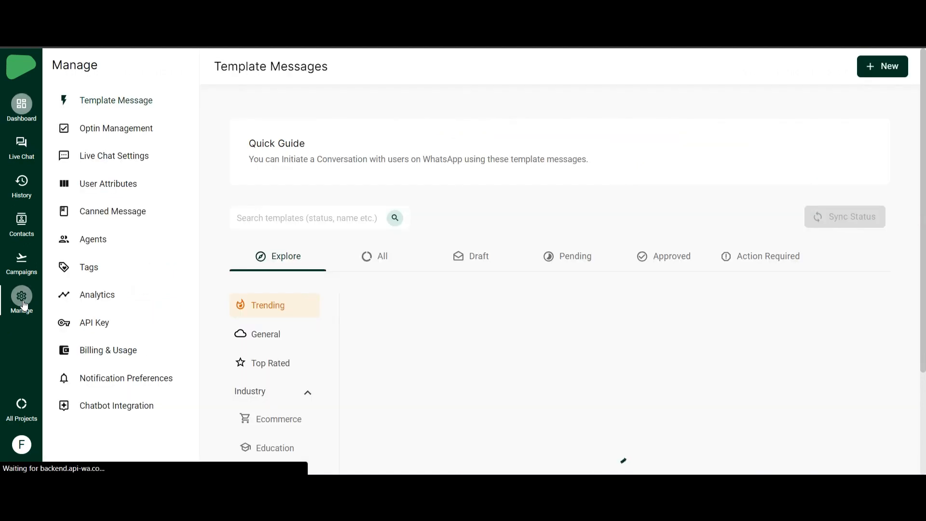
# - Open the Generate API key page under Manage to view the project's API key
pyautogui.click(101, 324)
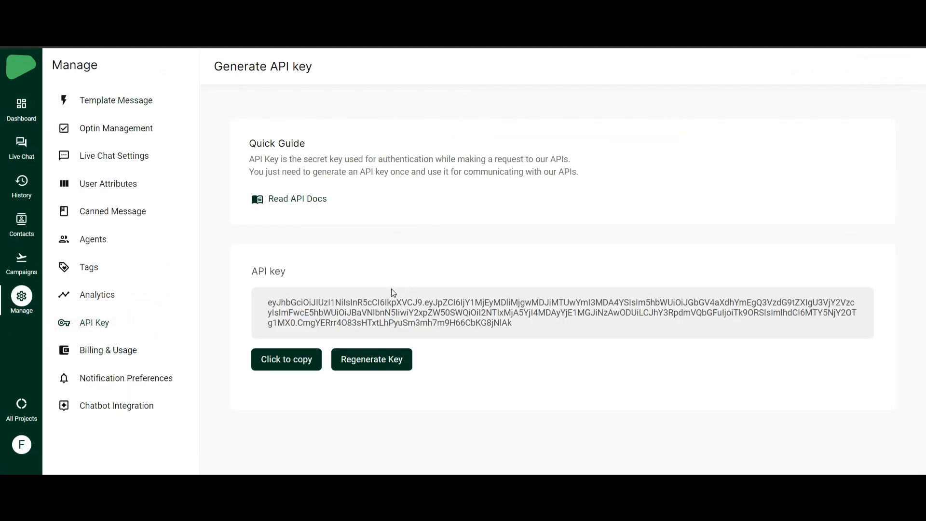
pyautogui.moveTo(258, 271); pyautogui.dragTo(295, 271)
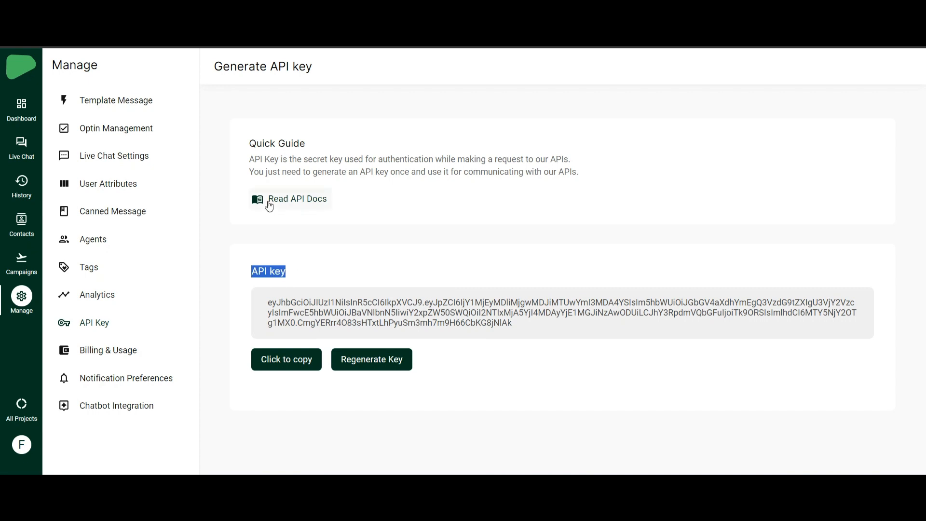
pyautogui.click(285, 259)
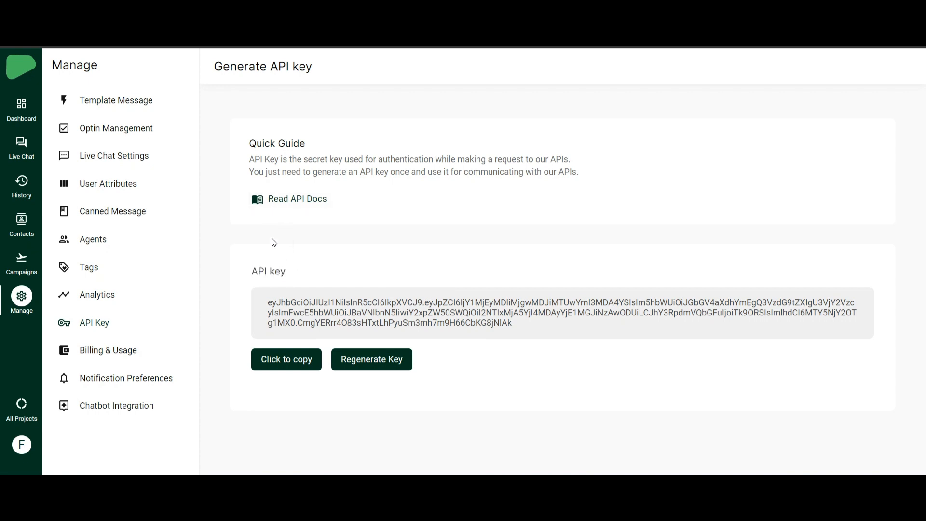
pyautogui.click(288, 206)
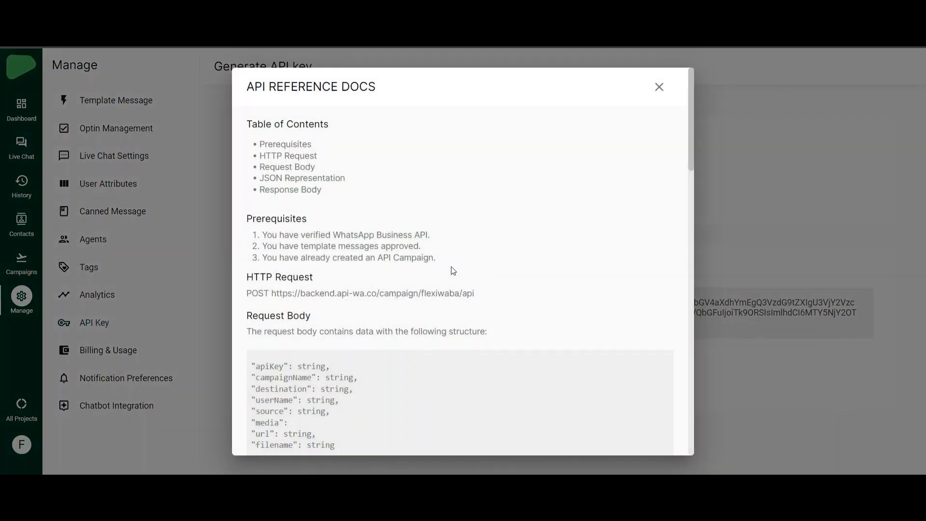
pyautogui.scroll(-2, 444, 268)
pyautogui.moveTo(247, 232); pyautogui.dragTo(473, 233)
pyautogui.click(486, 233)
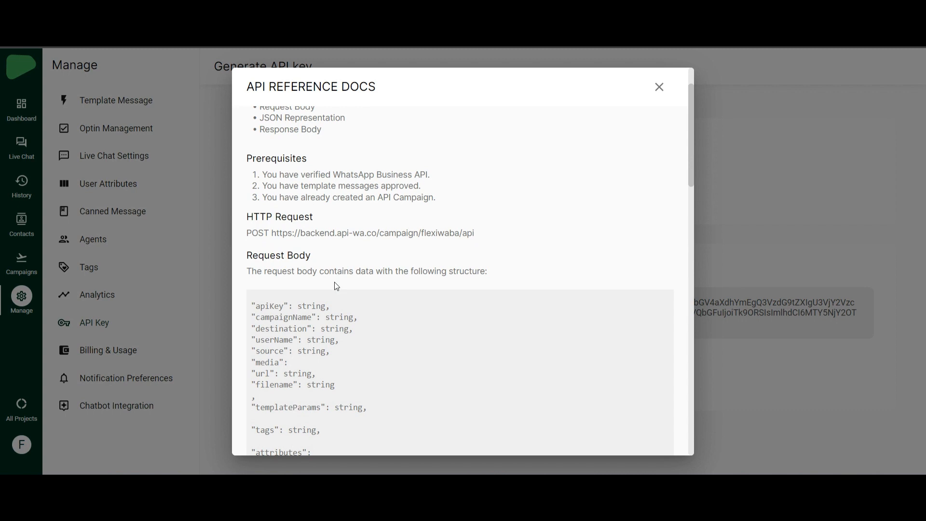
pyautogui.scroll(-3, 308, 222)
pyautogui.scroll(1, 297, 211)
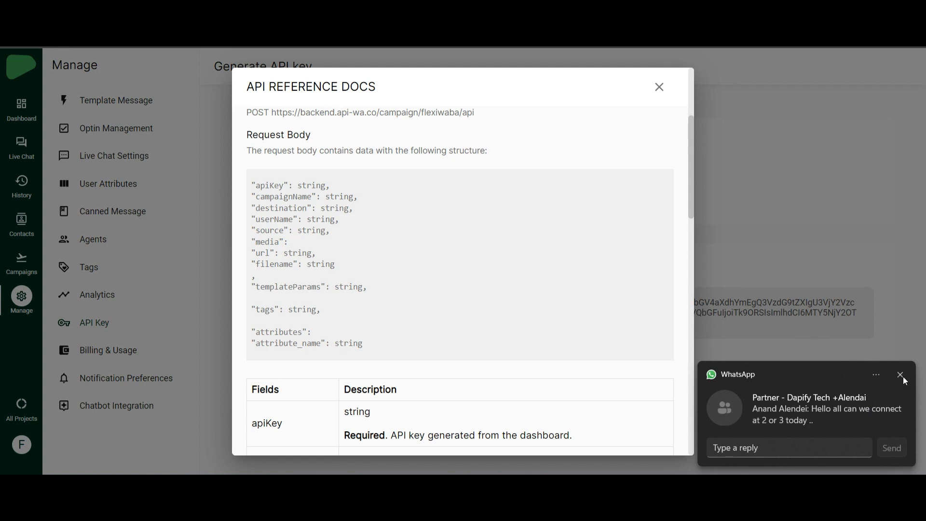
pyautogui.click(900, 375)
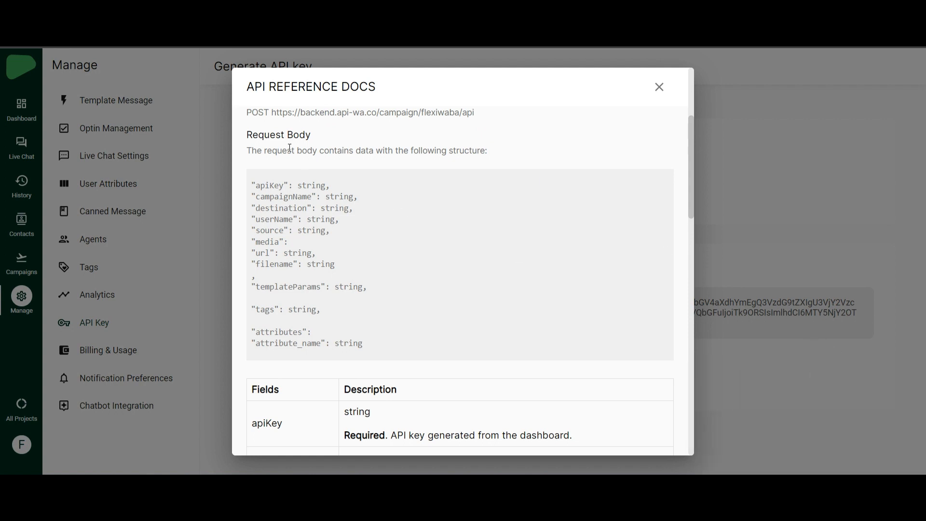
pyautogui.scroll(1, 316, 189)
pyautogui.scroll(-1, 318, 192)
pyautogui.scroll(-1, 315, 187)
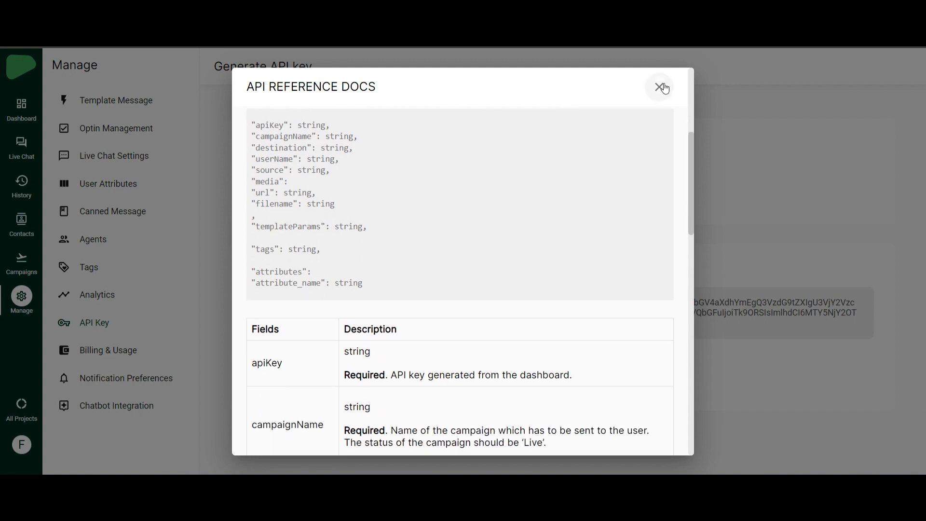
pyautogui.click(659, 87)
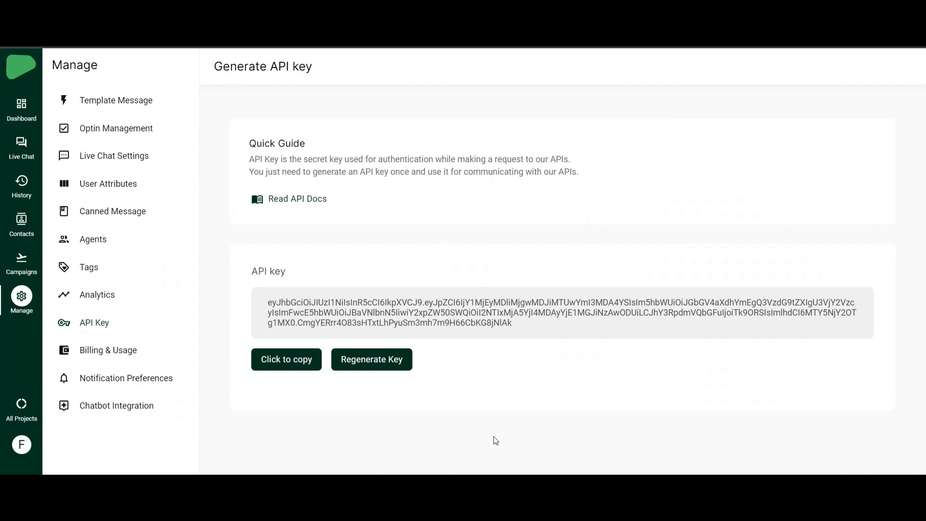
# - In Postman's POST campaign request, delete the placeholder text from the apiKey header value
pyautogui.click(579, 486)
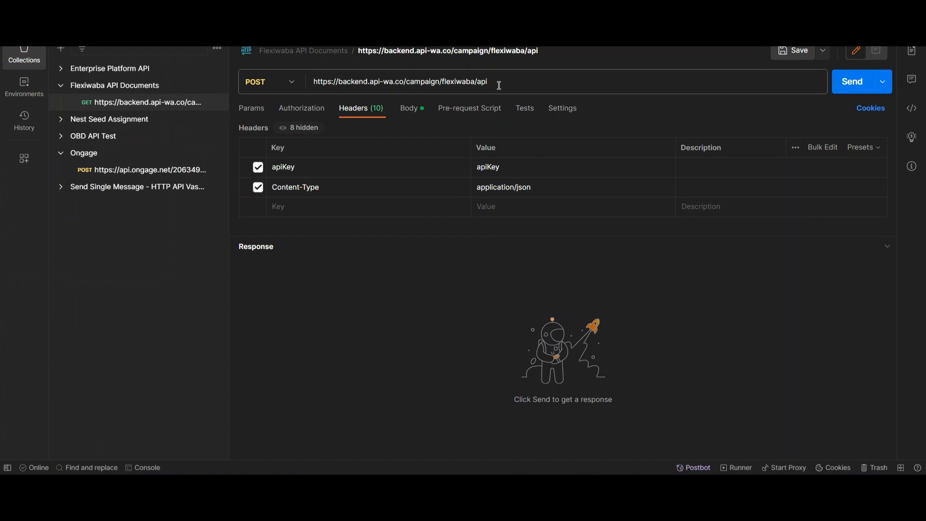
pyautogui.moveTo(499, 85); pyautogui.dragTo(307, 83)
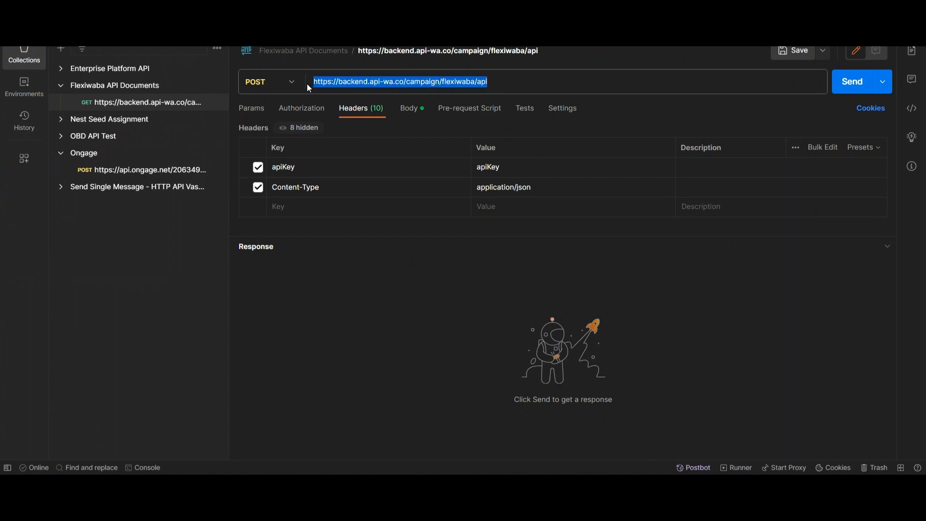
pyautogui.click(378, 334)
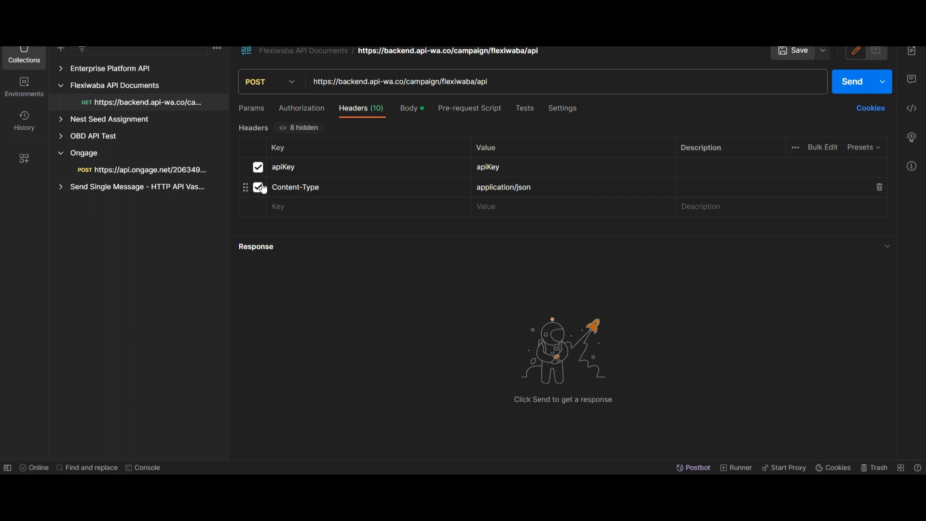
pyautogui.click(310, 168)
pyautogui.click(316, 247)
pyautogui.click(507, 168)
pyautogui.moveTo(506, 168); pyautogui.dragTo(457, 168)
pyautogui.press('BackSpace')
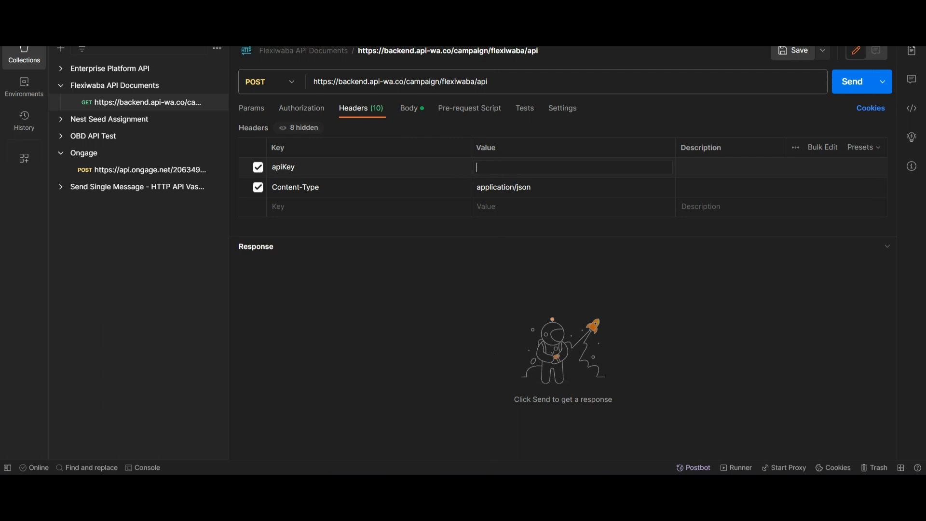
# - Paste the copied Flexiwaba API key as the apiKey header value, then view the raw JSON body
pyautogui.moveTo(472, 487)
pyautogui.click(539, 431)
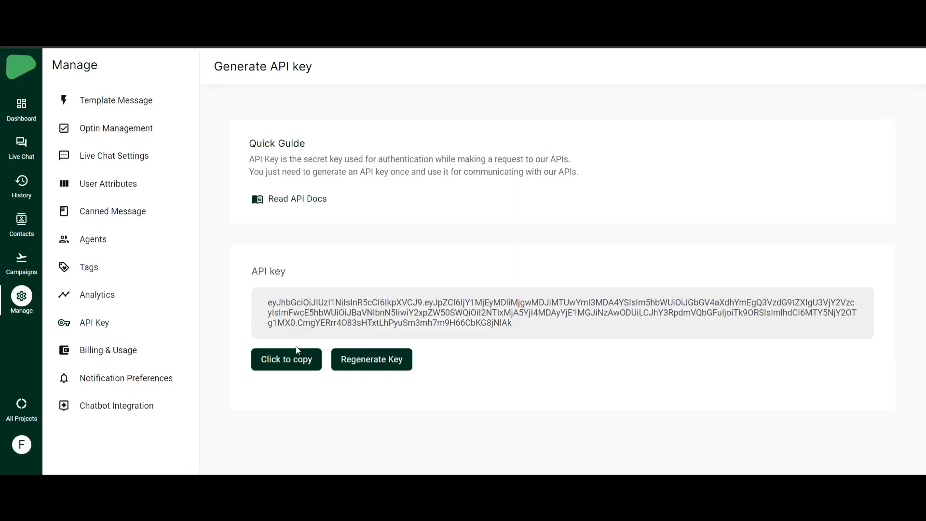
pyautogui.click(279, 366)
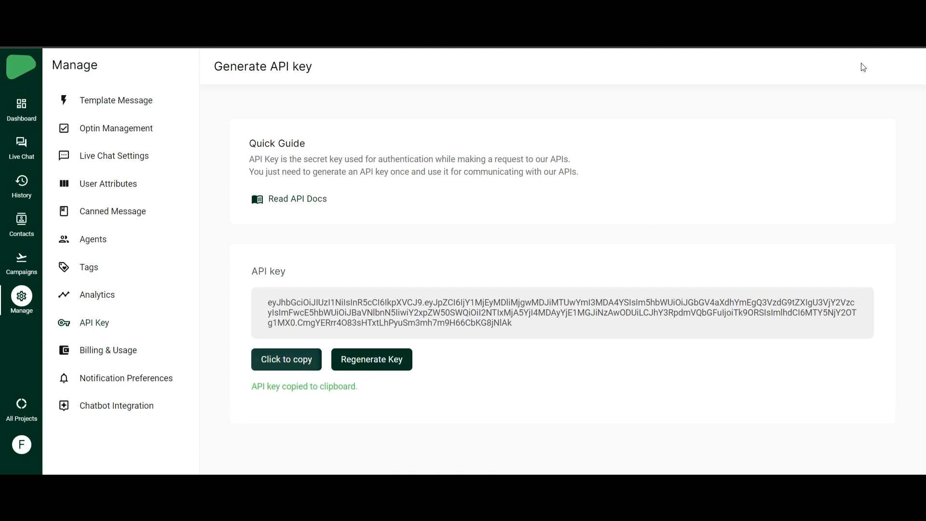
pyautogui.hotkey('alt', 'Tab')
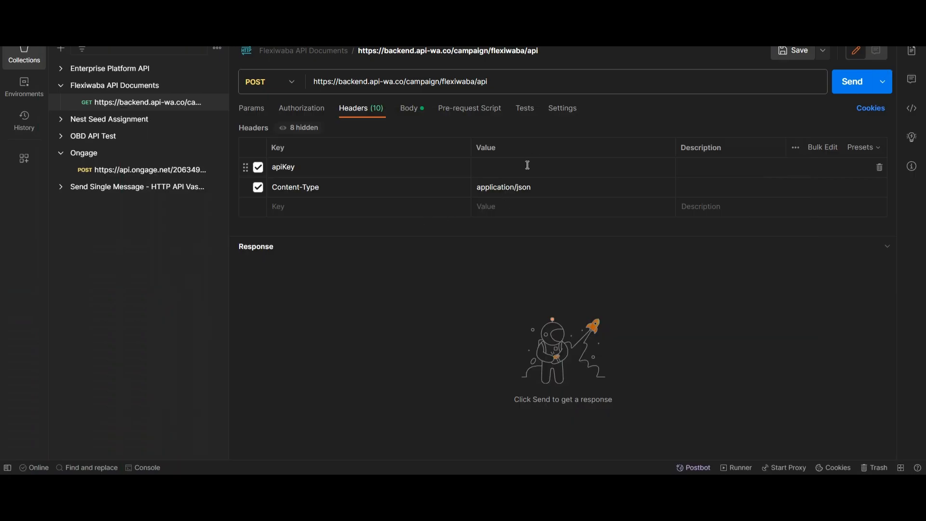
pyautogui.hotkey('ctrl', 'v')
pyautogui.click(498, 282)
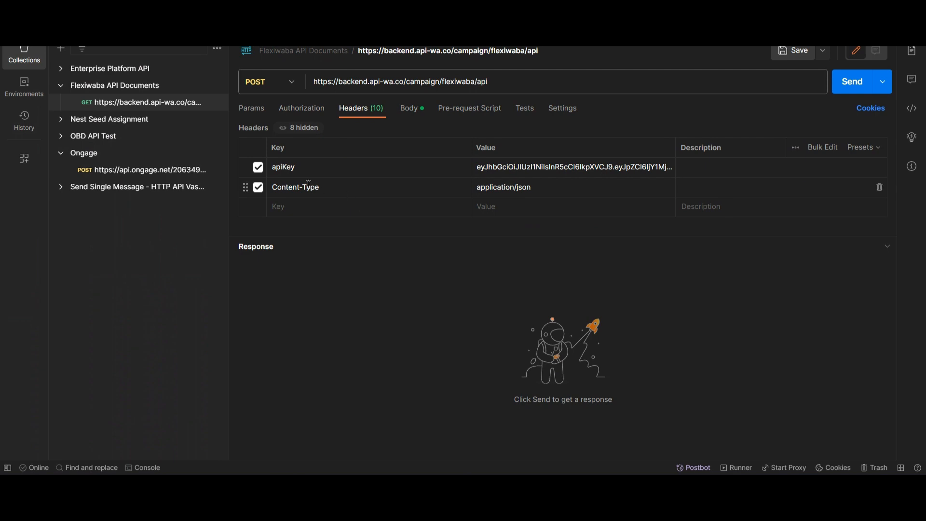
pyautogui.click(324, 188)
pyautogui.click(412, 109)
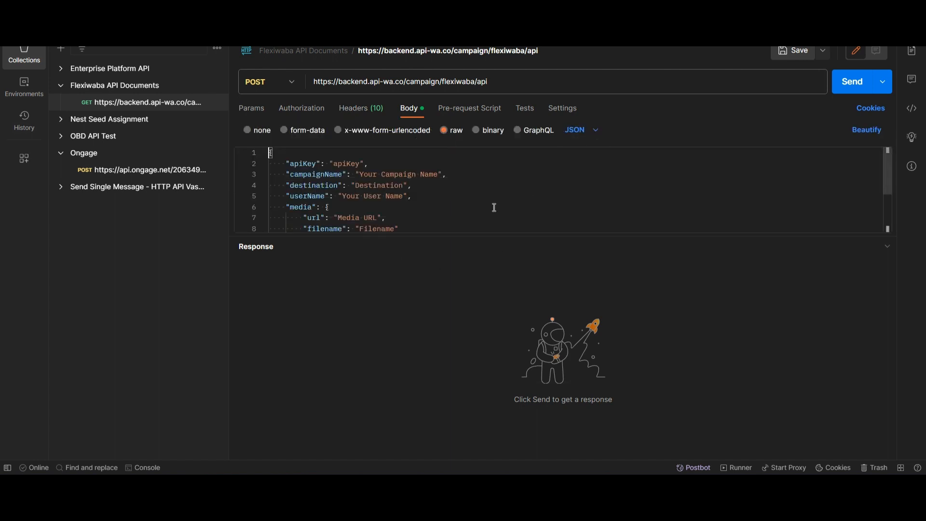
# - Compare the API Reference Docs field table with Postman's JSON body fields, then close the docs
pyautogui.click(541, 428)
pyautogui.click(313, 202)
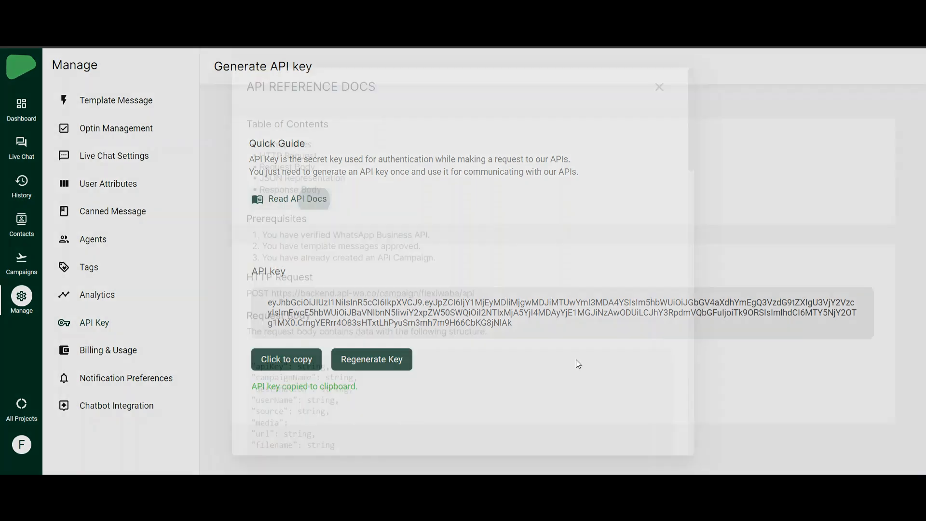
pyautogui.scroll(-2, 367, 265)
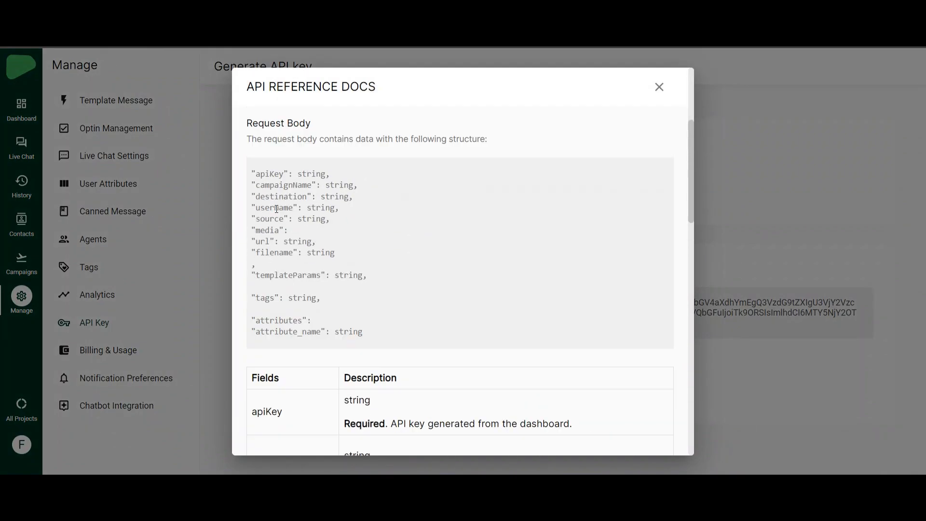
pyautogui.scroll(-5, 313, 228)
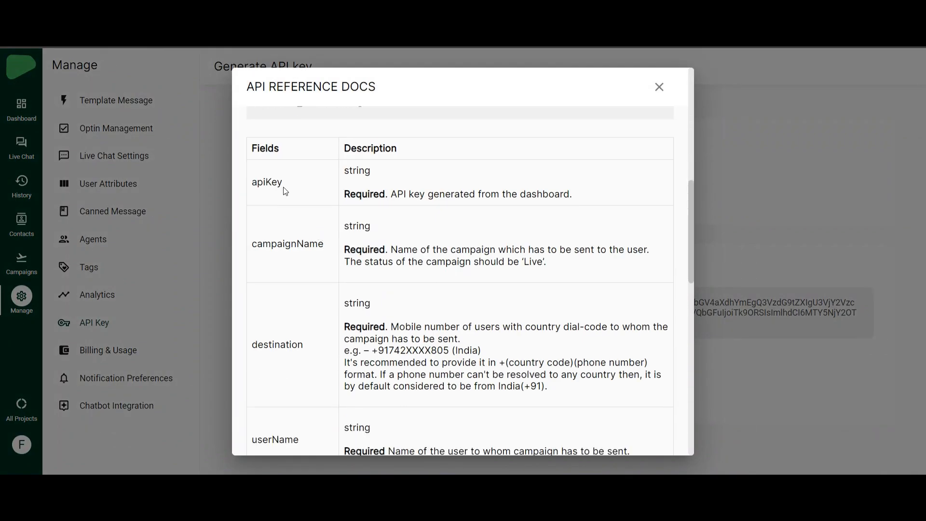
pyautogui.scroll(-3, 325, 276)
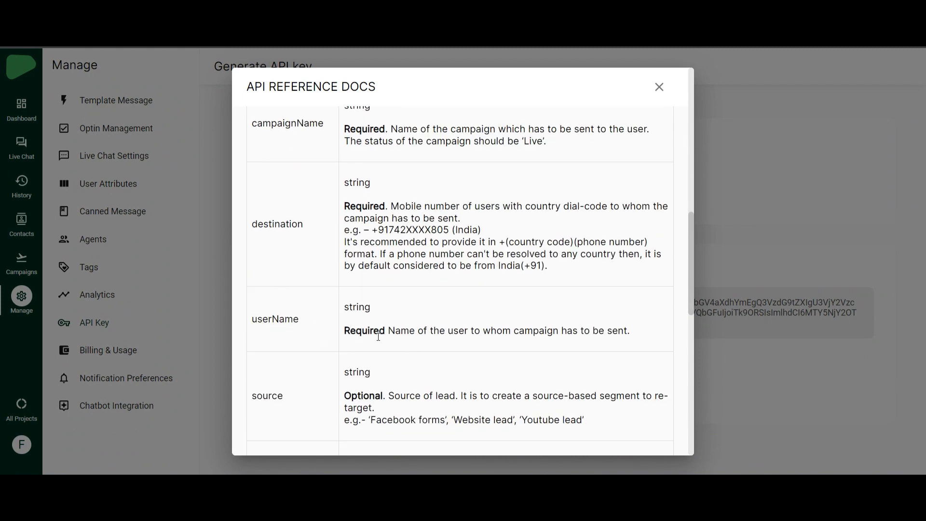
pyautogui.scroll(4, 378, 340)
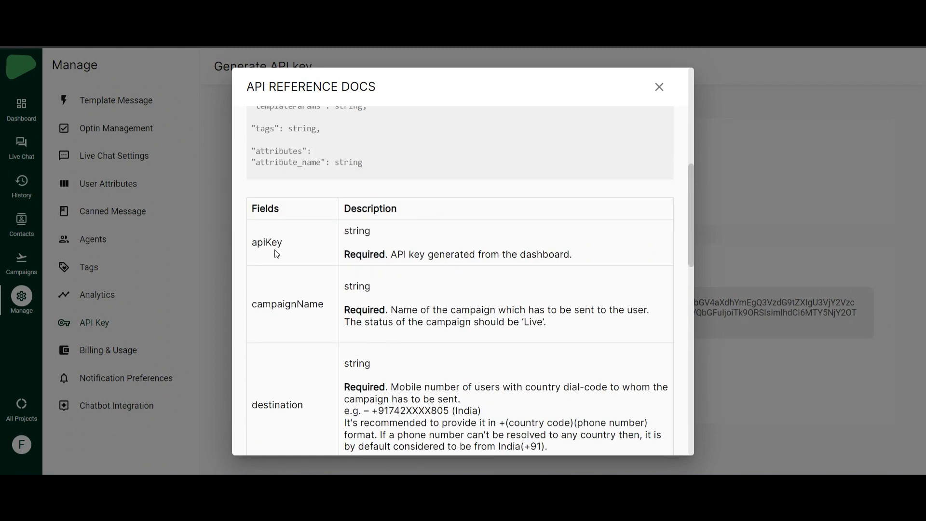
pyautogui.hotkey('alt', 'Tab')
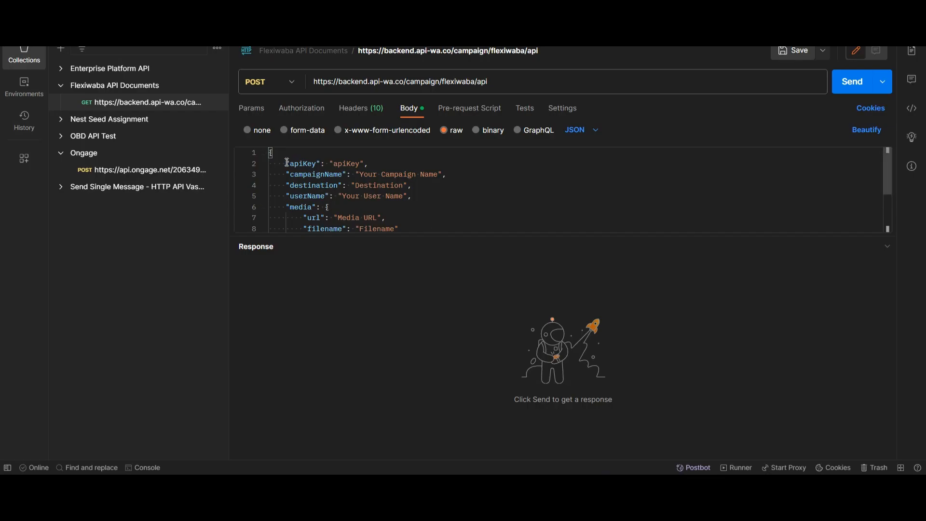
pyautogui.moveTo(285, 164); pyautogui.dragTo(423, 201)
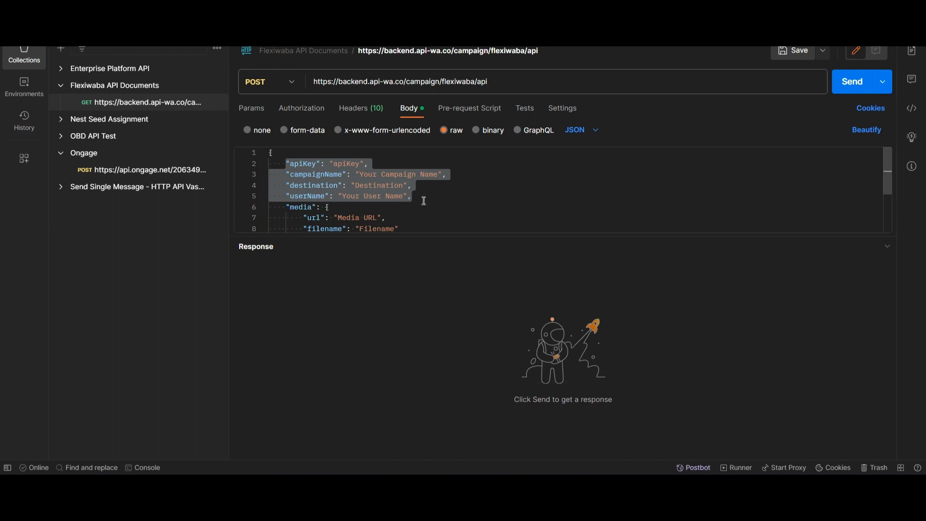
pyautogui.scroll(-2, 424, 207)
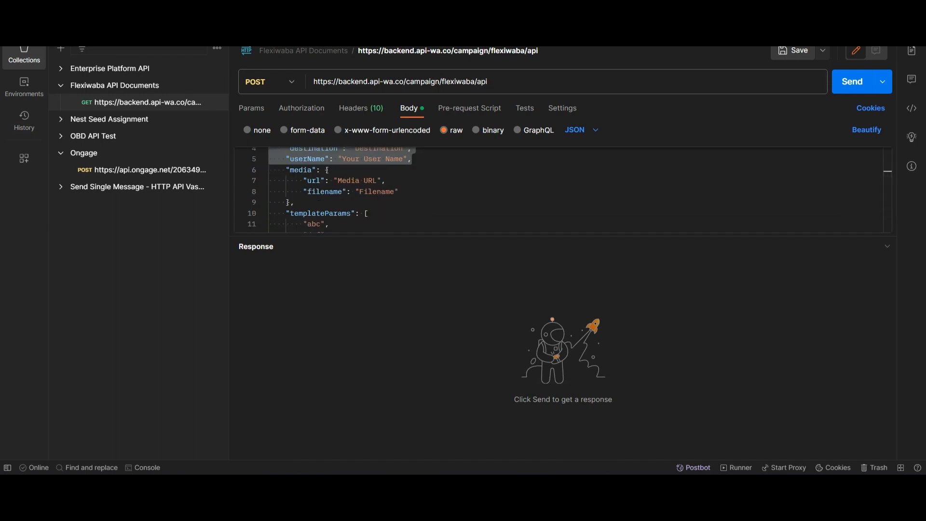
pyautogui.click(540, 427)
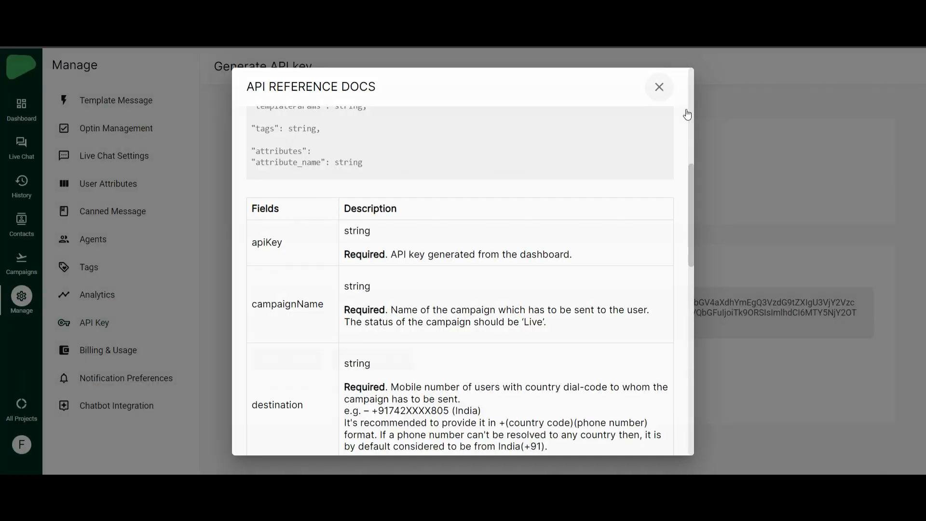
pyautogui.click(746, 138)
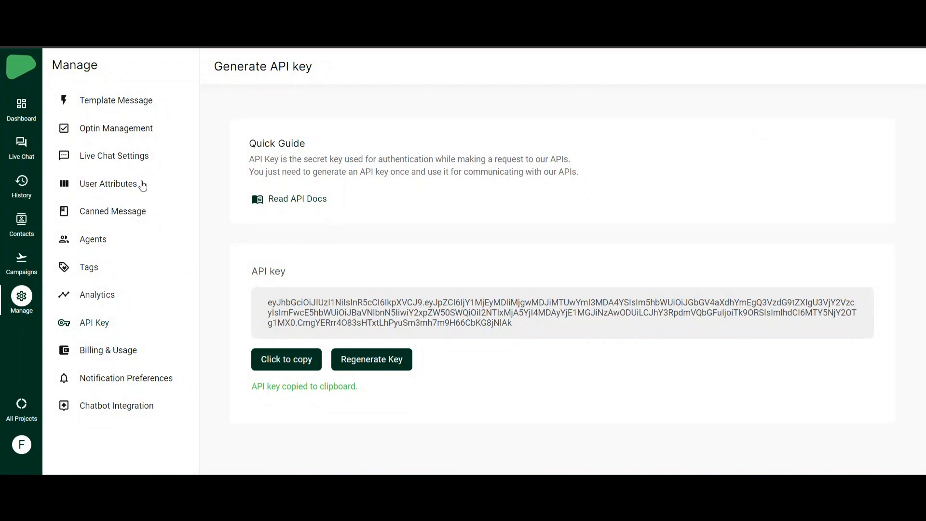
# - Start a new template message with category MARKETING and filter the language list by 'en'
pyautogui.click(138, 99)
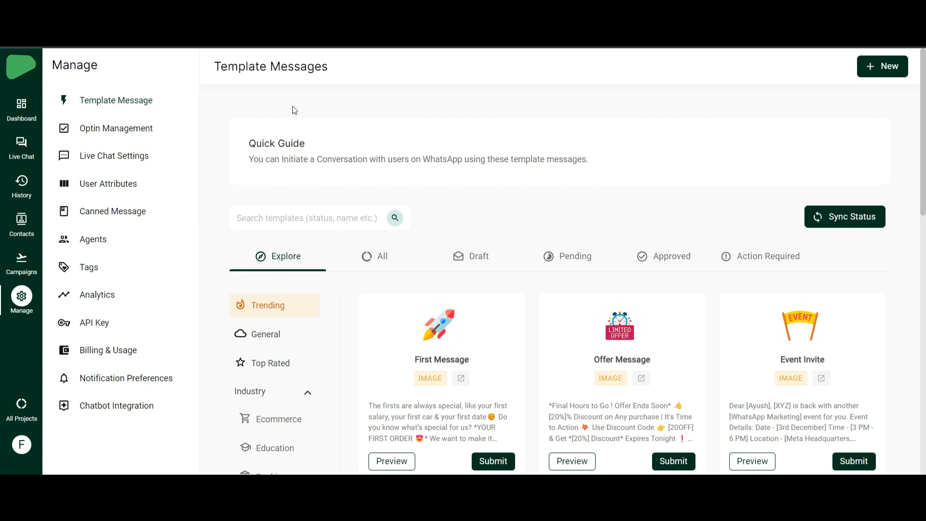
pyautogui.click(885, 66)
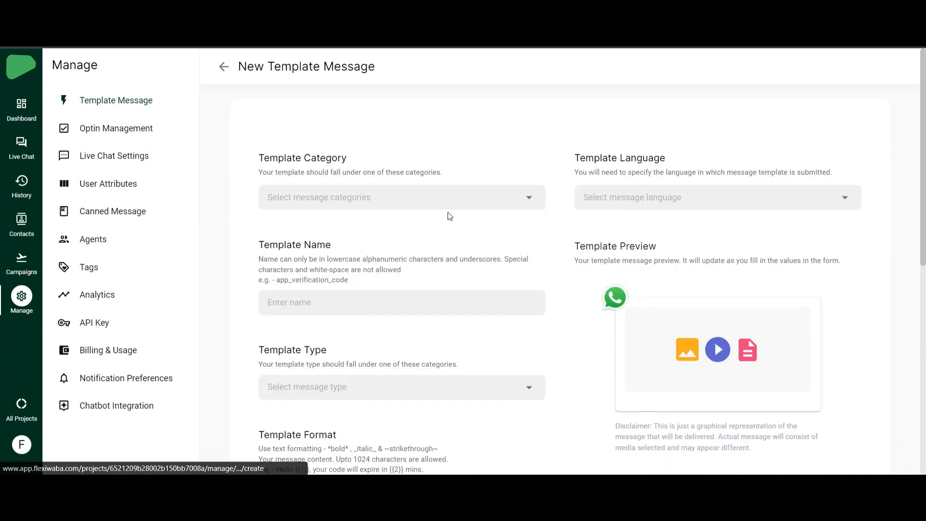
pyautogui.click(331, 199)
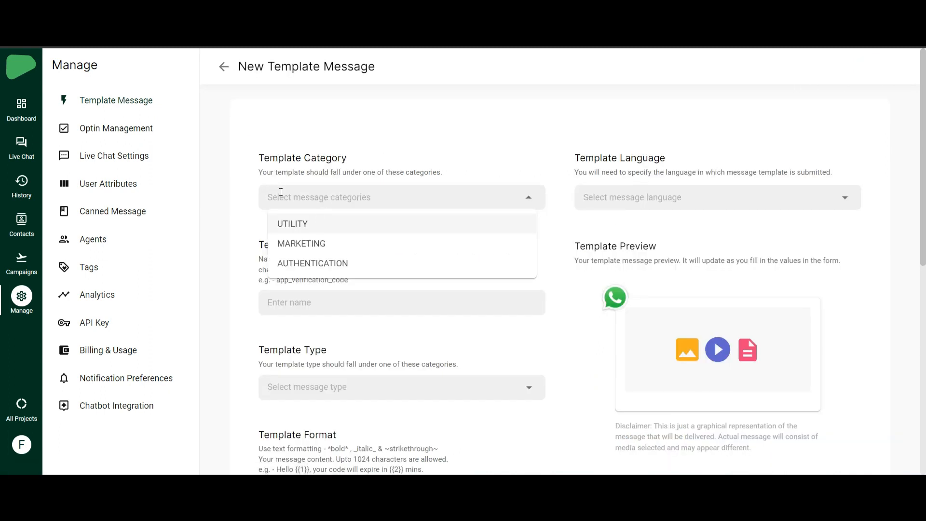
pyautogui.click(299, 244)
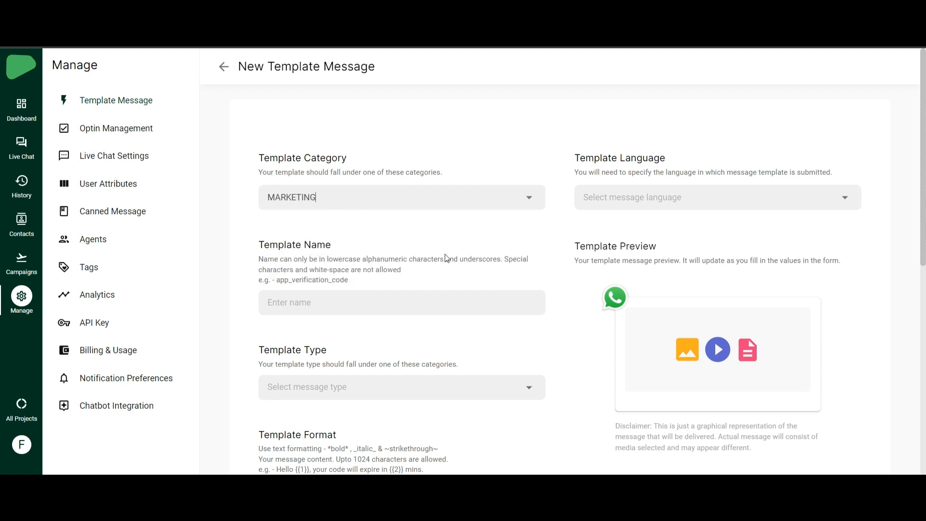
pyautogui.click(674, 201)
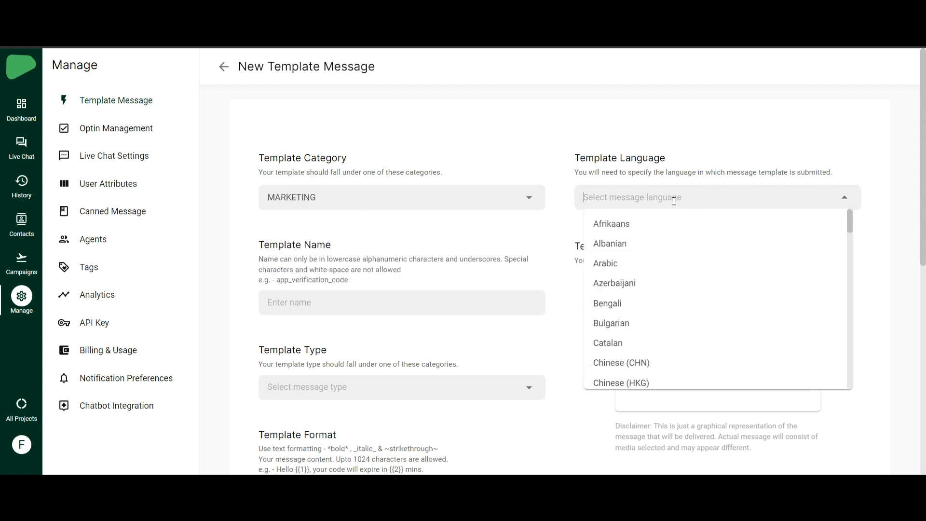
pyautogui.write('en')
pyautogui.scroll(-3, 328, 208)
pyautogui.click(321, 182)
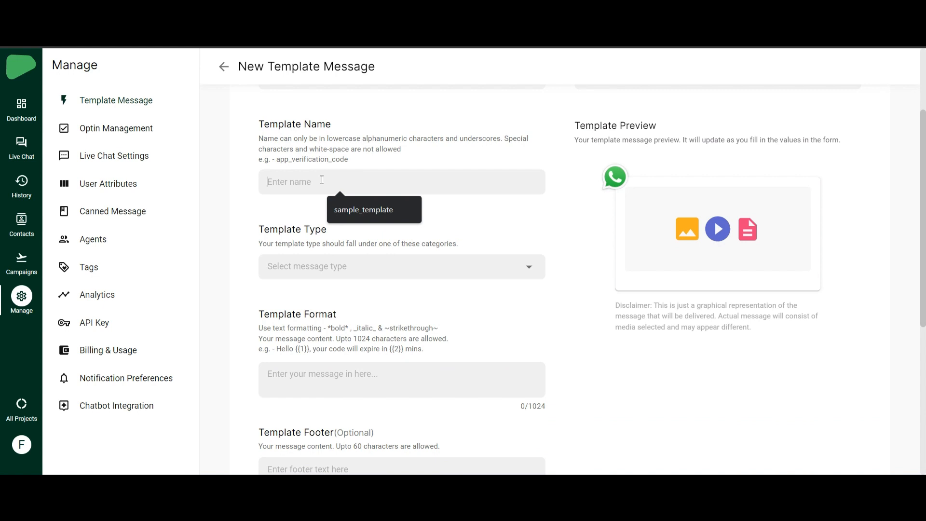
# - Name the template testing_tutorial and set its type to IMAGE
pyautogui.write('testing_')
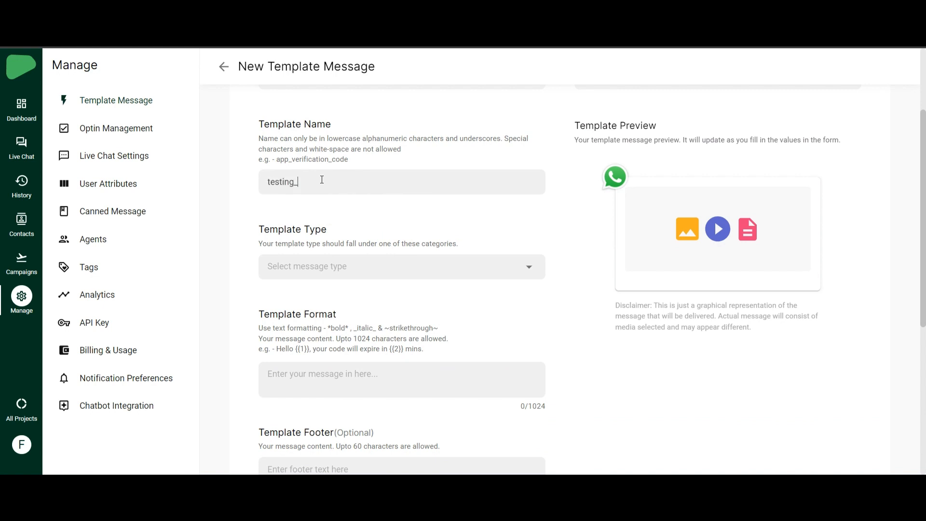
pyautogui.write('tutorial')
pyautogui.click(351, 276)
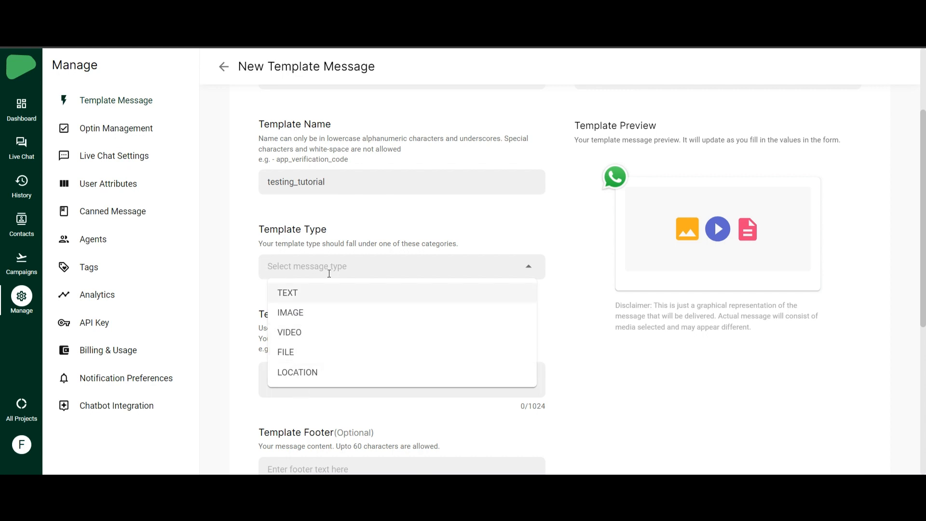
pyautogui.click(304, 313)
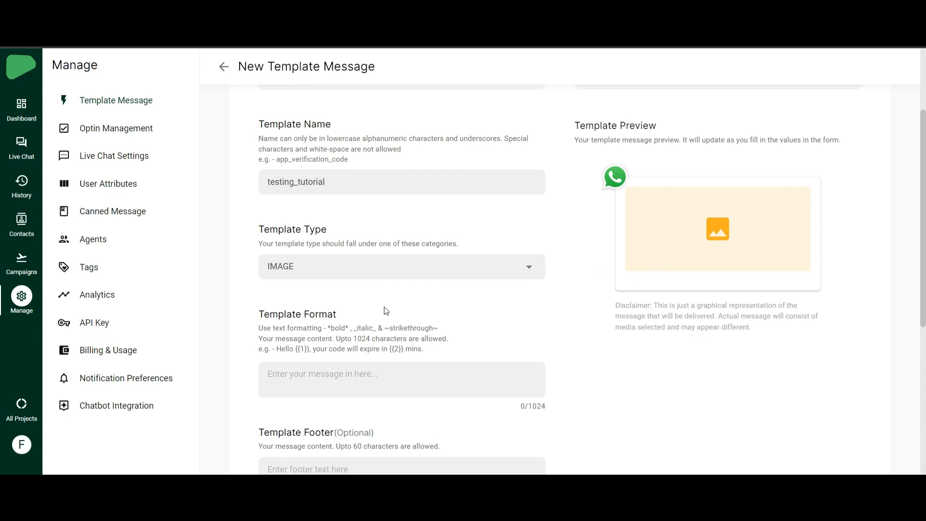
# - Enter the message 'This is a simple timage template' and submit the template for approval
pyautogui.scroll(-3, 337, 289)
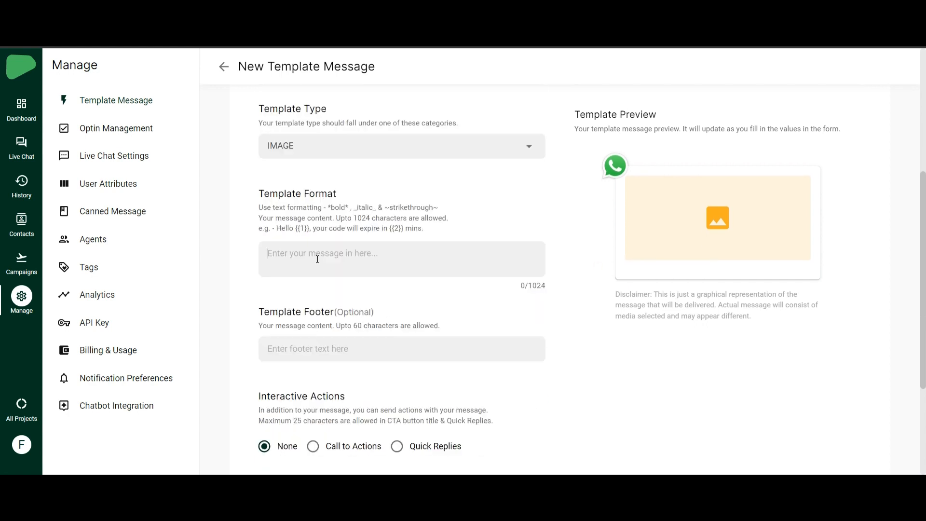
pyautogui.write('This is a simple ')
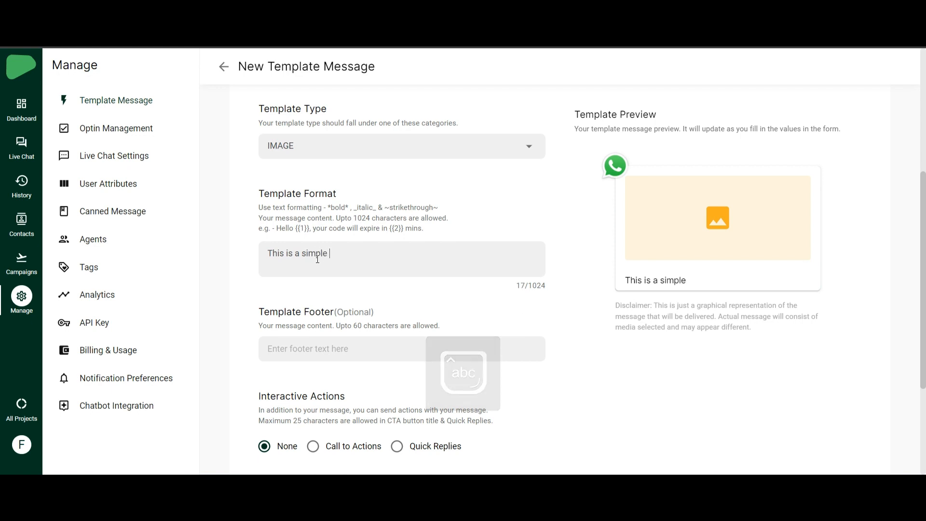
pyautogui.write('tima')
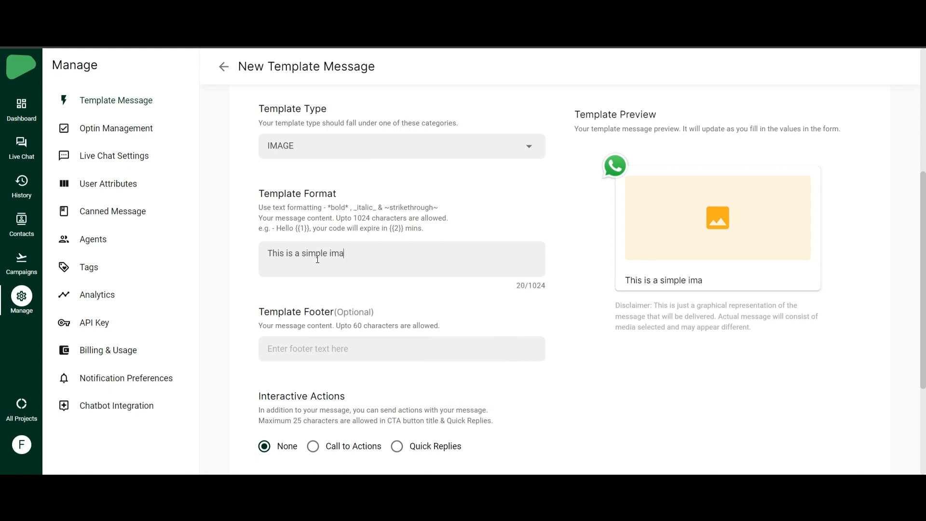
pyautogui.write('ge template.')
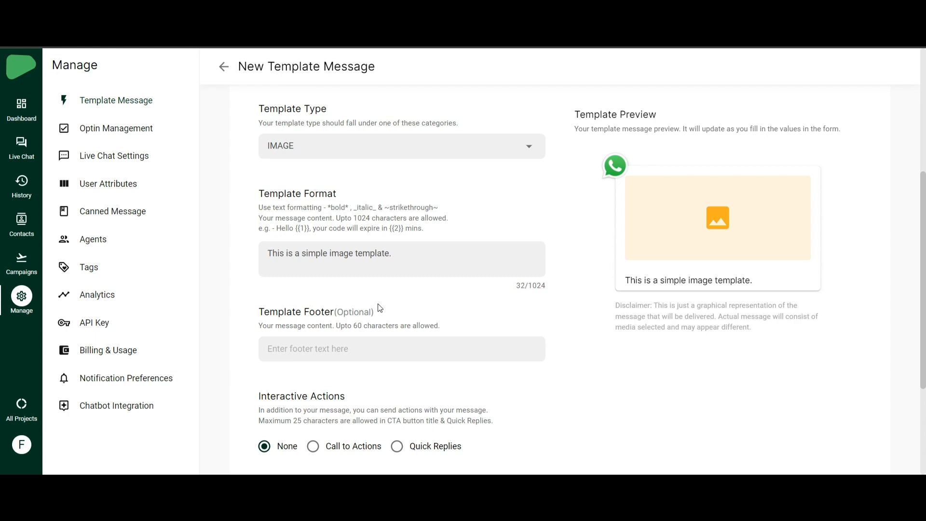
pyautogui.scroll(-3, 379, 308)
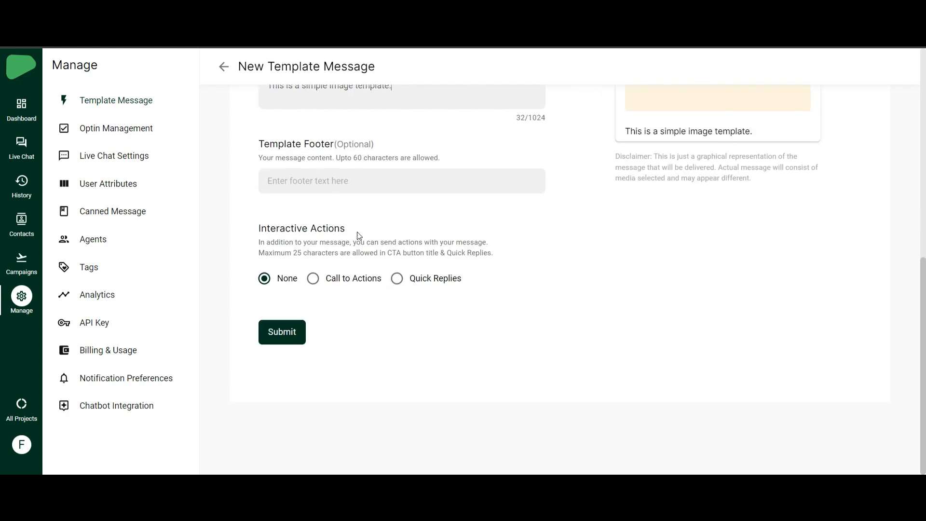
pyautogui.scroll(2, 356, 235)
pyautogui.scroll(-2, 359, 237)
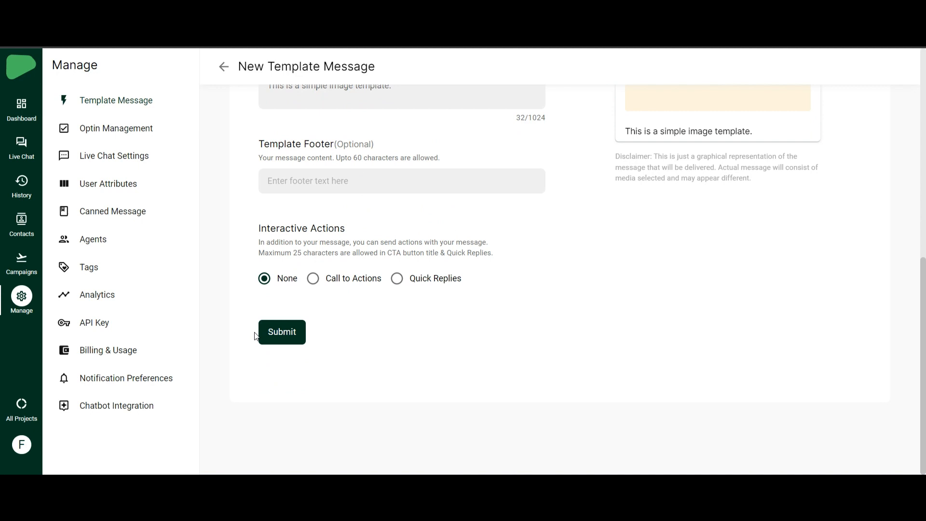
pyautogui.click(289, 340)
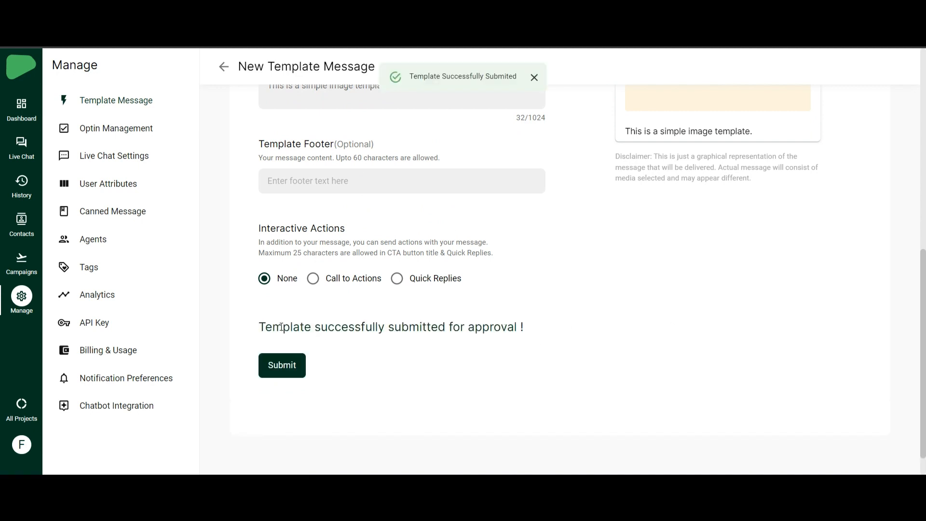
pyautogui.moveTo(261, 327); pyautogui.dragTo(525, 335)
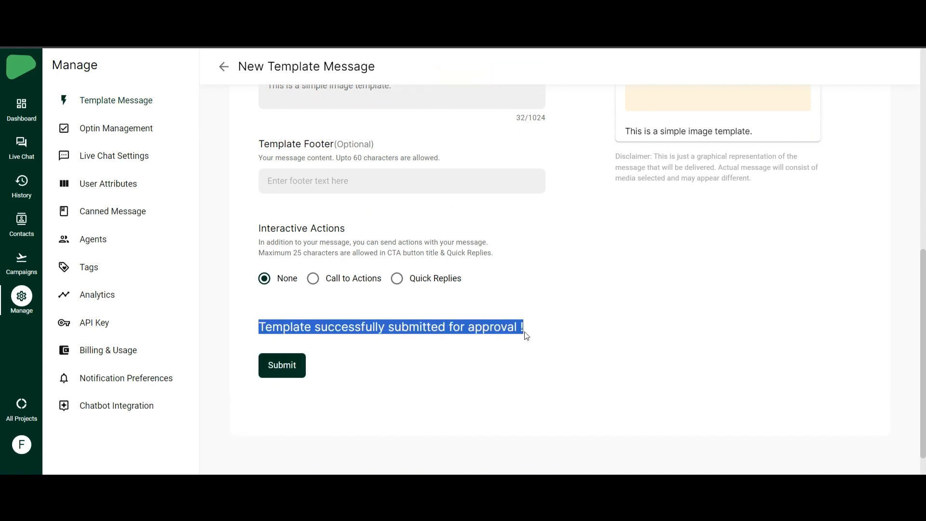
pyautogui.click(222, 68)
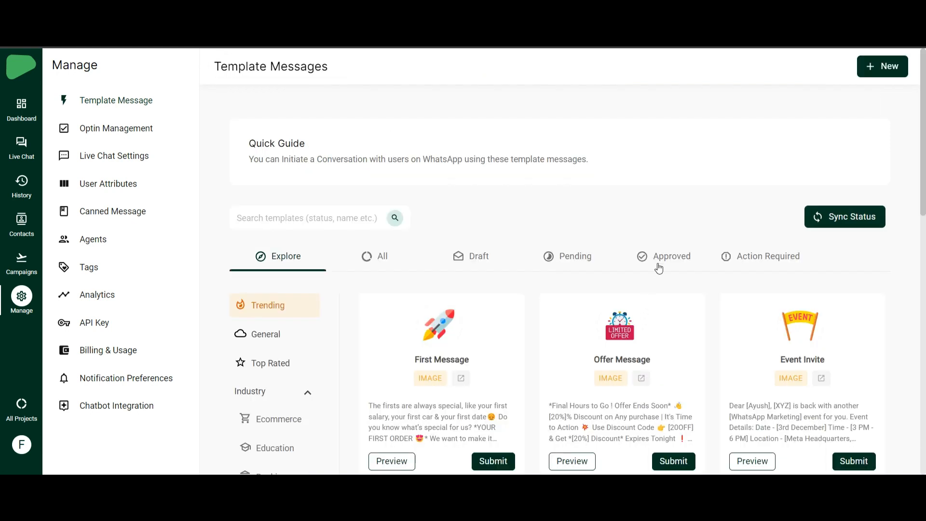
# - Filter to Approved templates and sync statuses to confirm testing_tutorial is APPROVED
pyautogui.click(659, 268)
pyautogui.scroll(-3, 535, 289)
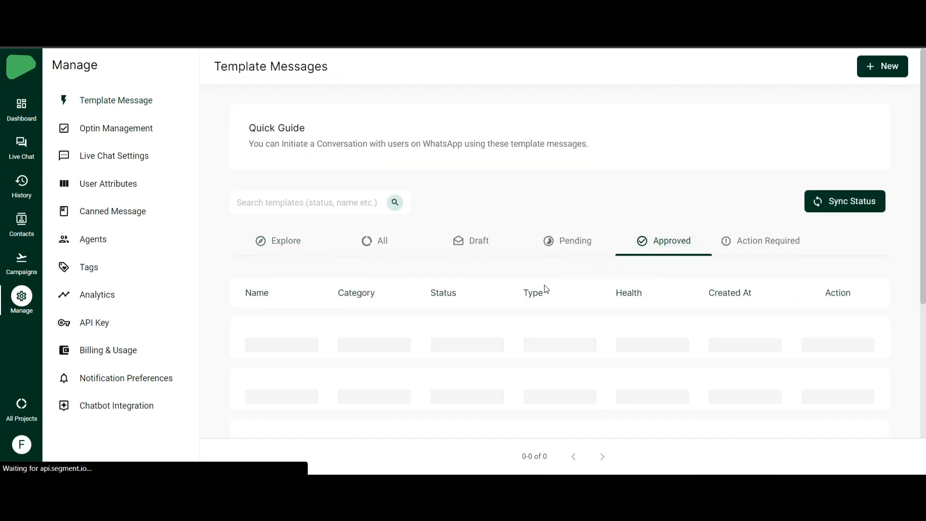
pyautogui.scroll(3, 546, 289)
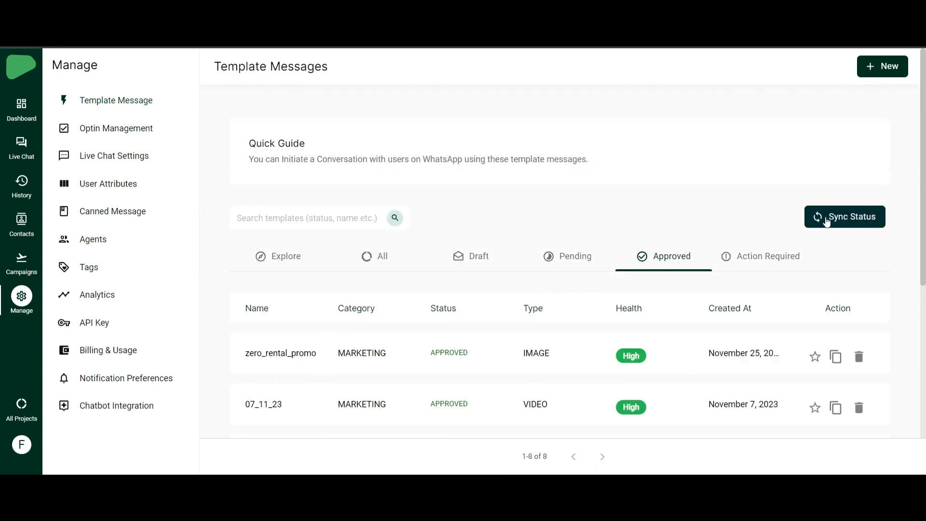
pyautogui.click(826, 221)
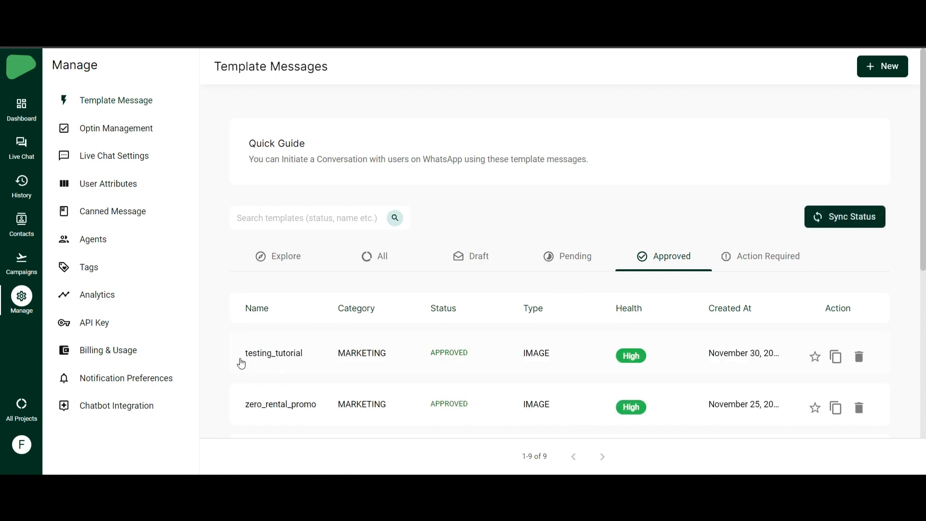
pyautogui.moveTo(239, 355); pyautogui.dragTo(314, 362)
pyautogui.click(627, 180)
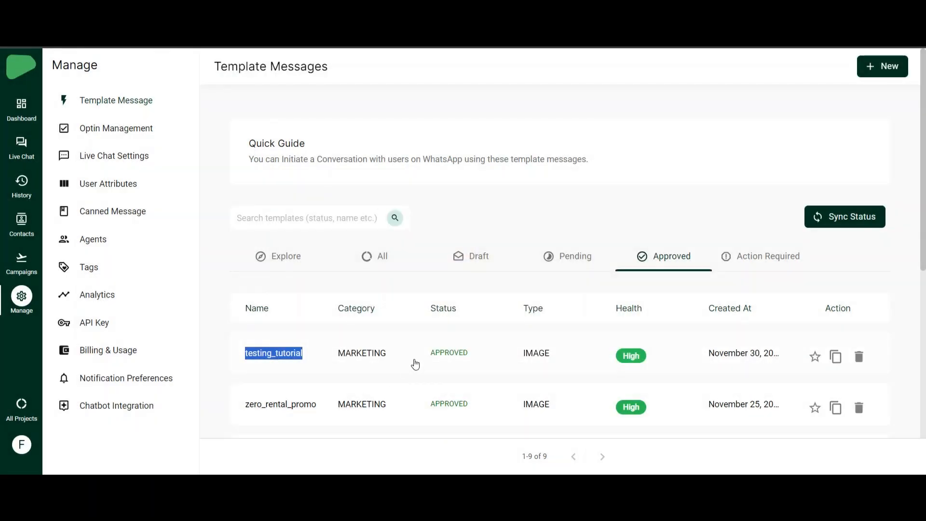
pyautogui.click(240, 352)
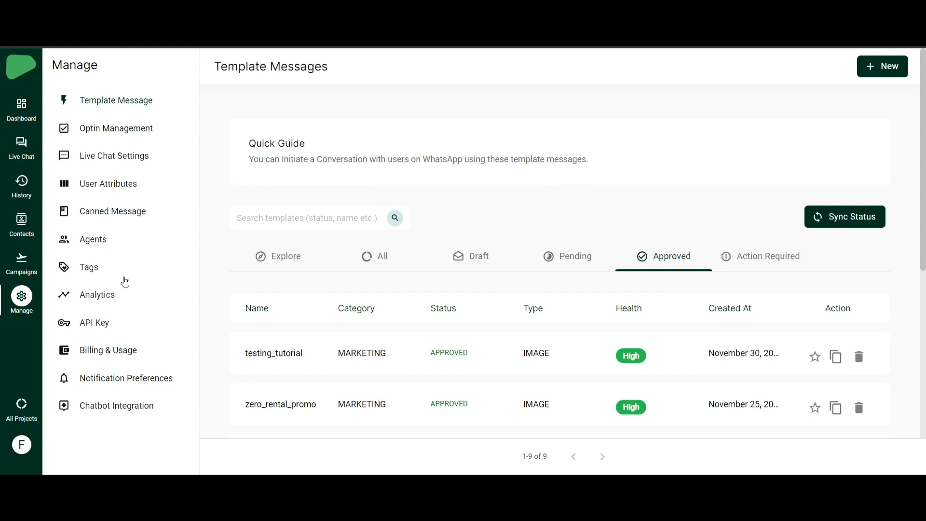
# - Create a live API campaign named testing_tutorial using the testing_tutorial template
pyautogui.click(22, 265)
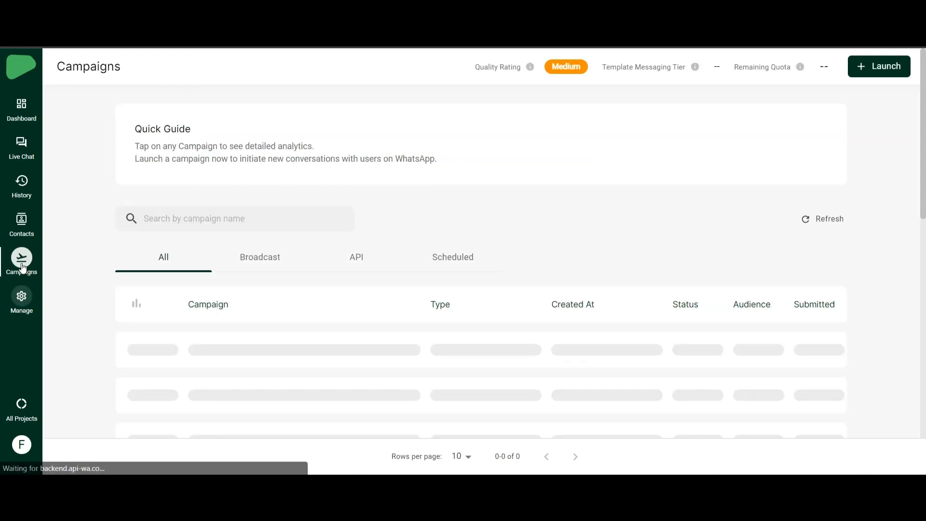
pyautogui.click(868, 67)
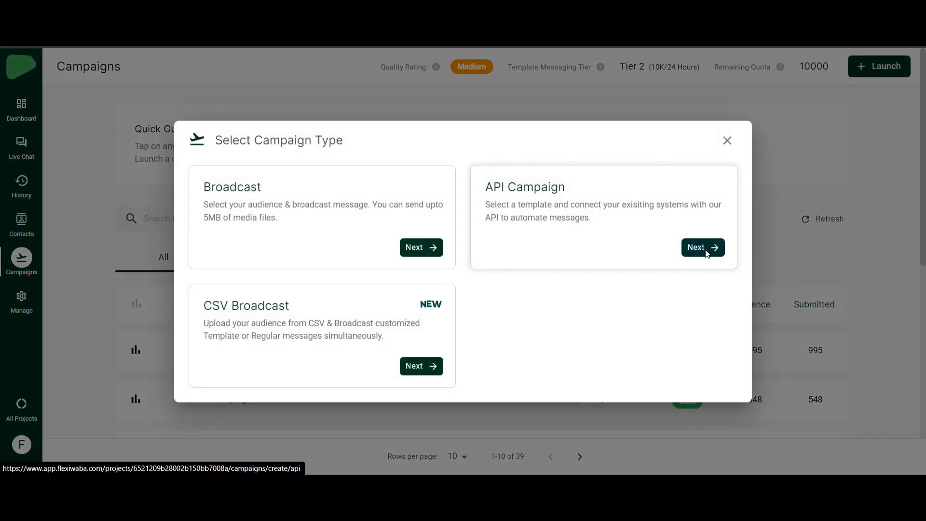
pyautogui.click(704, 248)
pyautogui.scroll(-3, 378, 235)
pyautogui.click(135, 187)
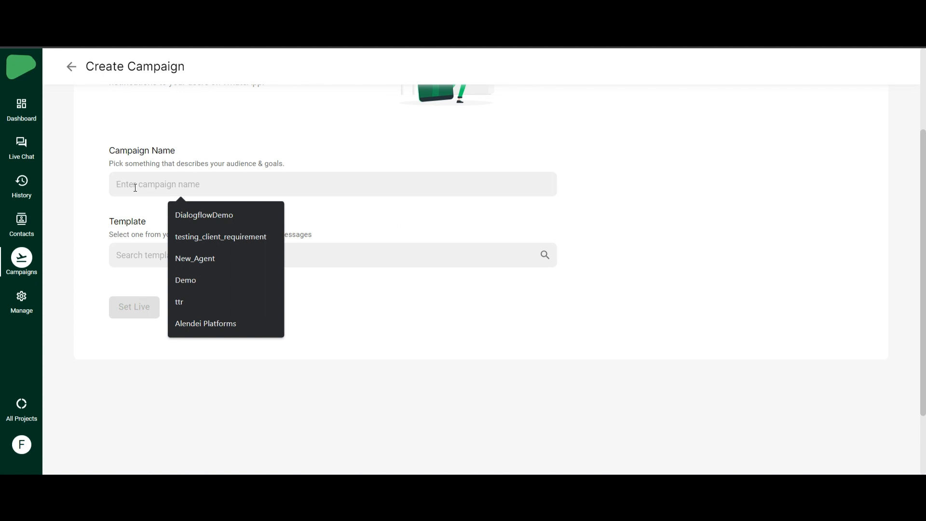
pyautogui.write('testing')
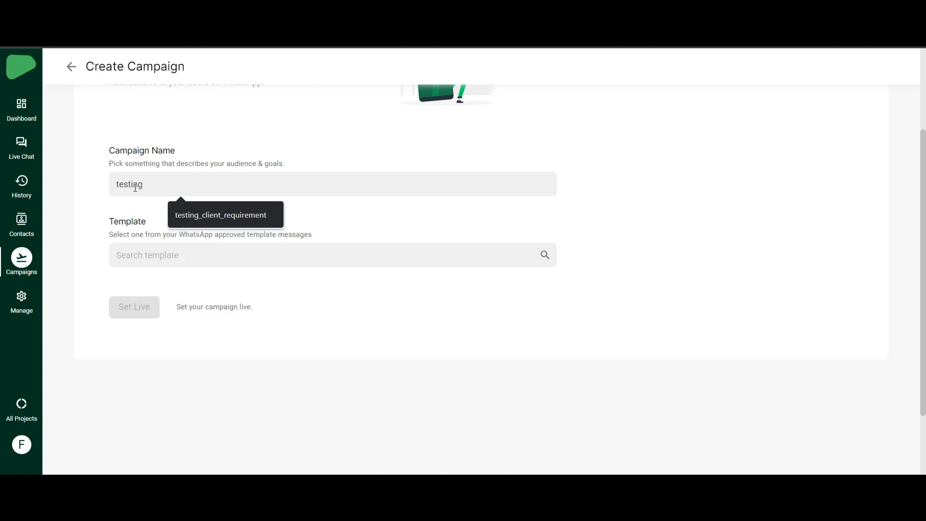
pyautogui.write('tutorial')
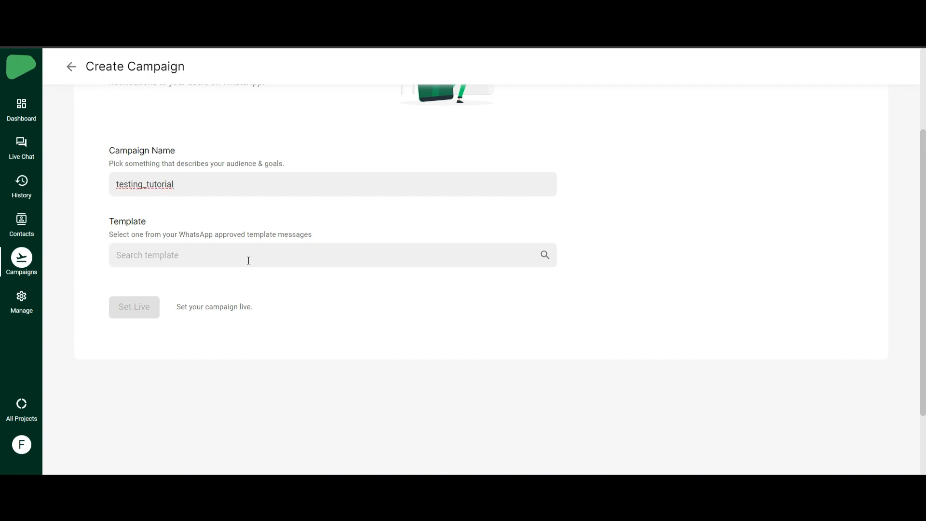
pyautogui.click(248, 260)
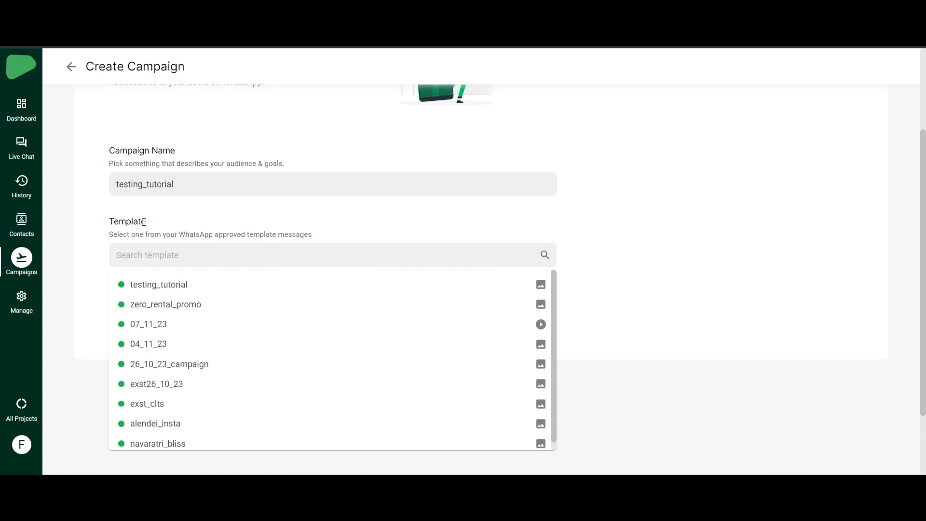
pyautogui.click(144, 288)
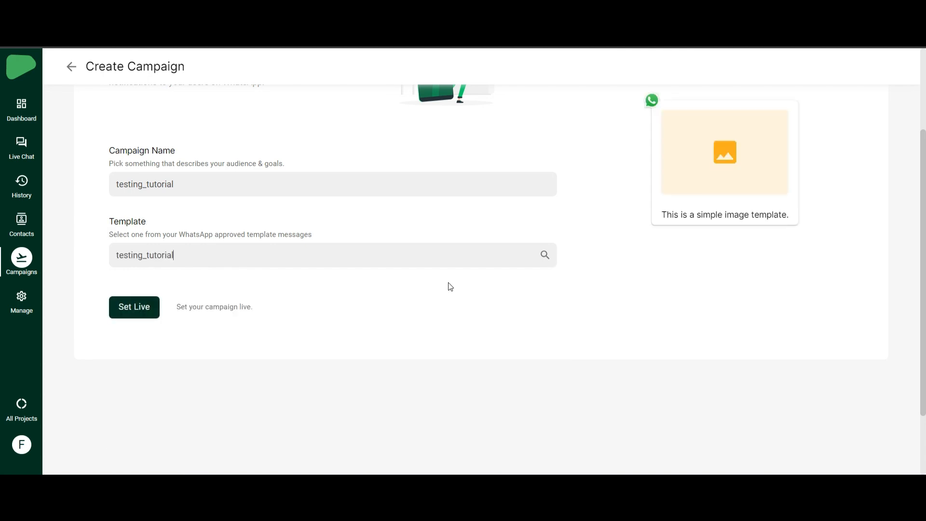
pyautogui.click(134, 315)
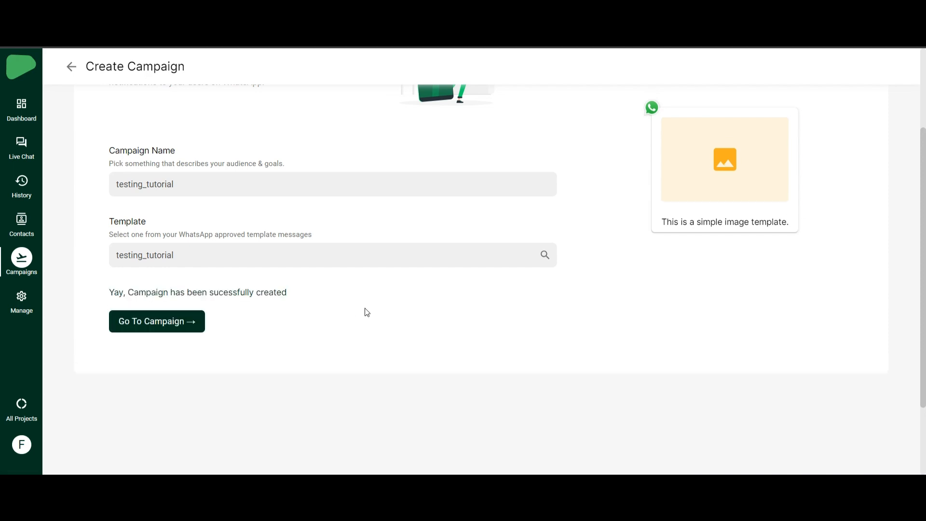
# - Open the new campaign's details, confirm it is LIVE, and select its name testing_tutorial
pyautogui.moveTo(137, 289); pyautogui.dragTo(293, 296)
pyautogui.click(294, 298)
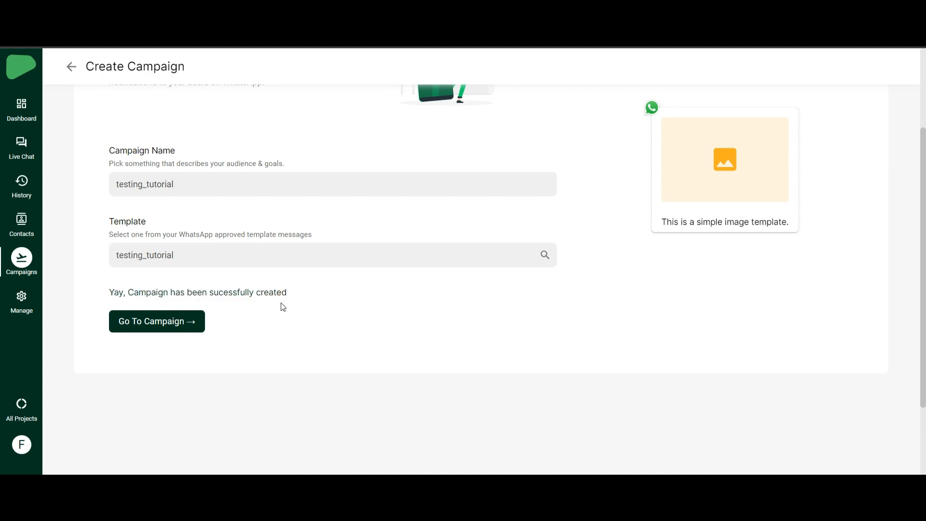
pyautogui.click(158, 324)
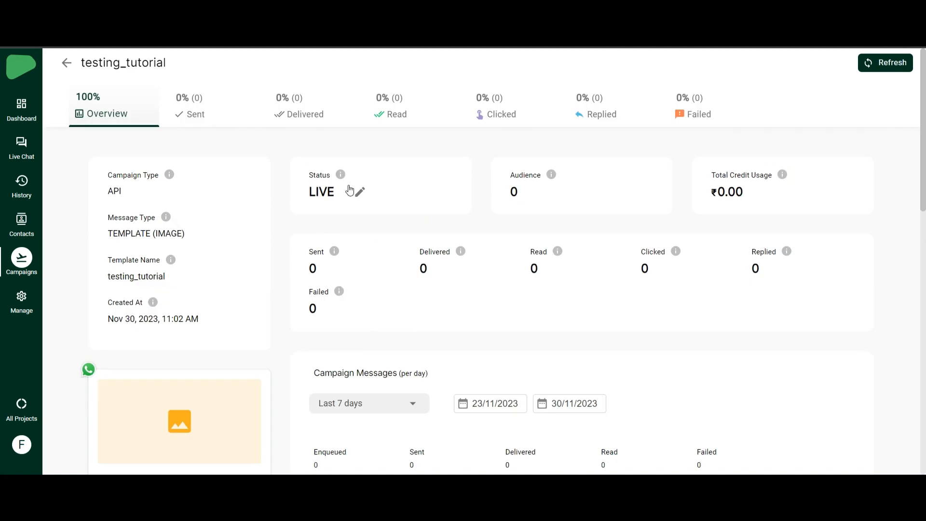
pyautogui.moveTo(310, 173); pyautogui.dragTo(338, 192)
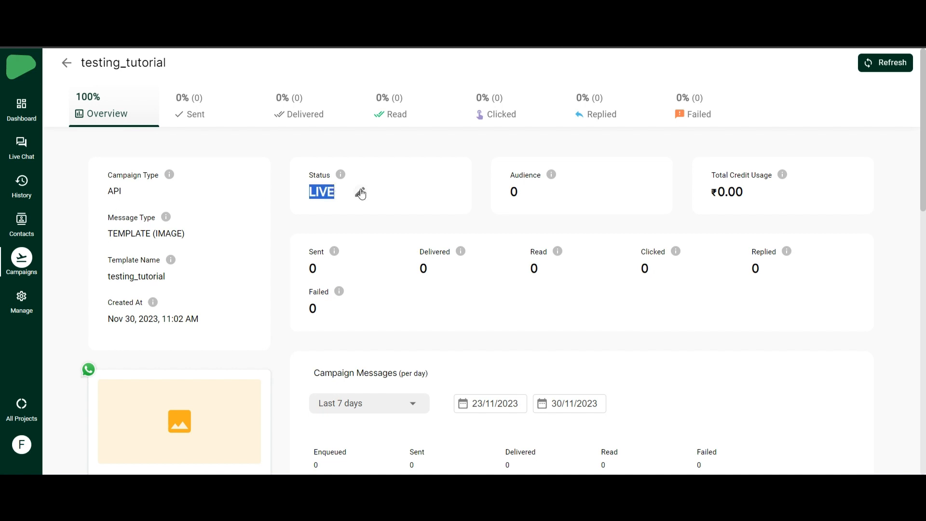
pyautogui.click(323, 189)
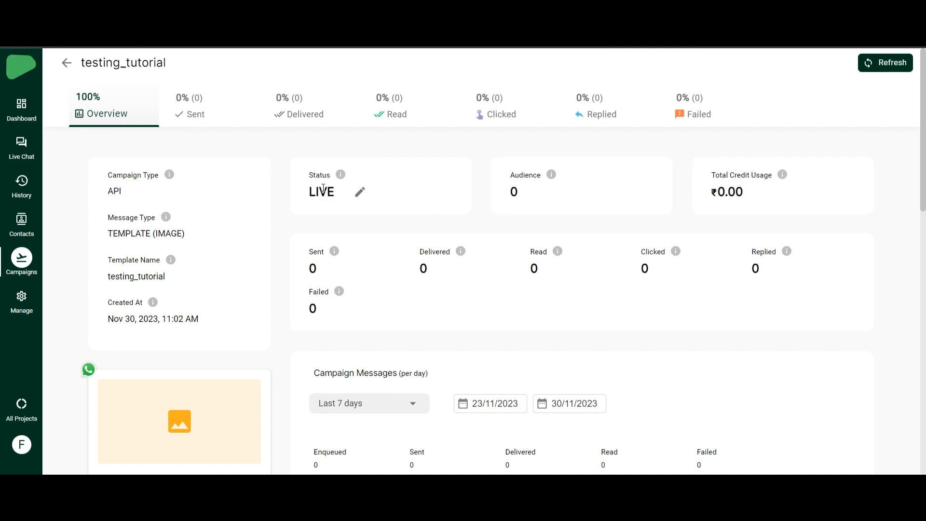
pyautogui.moveTo(82, 64); pyautogui.dragTo(184, 74)
pyautogui.hotkey('ctrl', 'c')
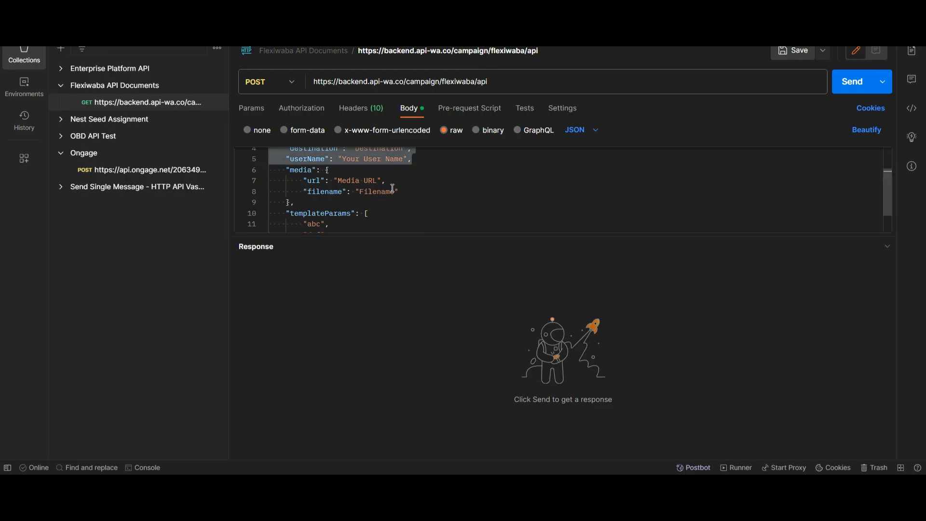
pyautogui.scroll(2, 351, 200)
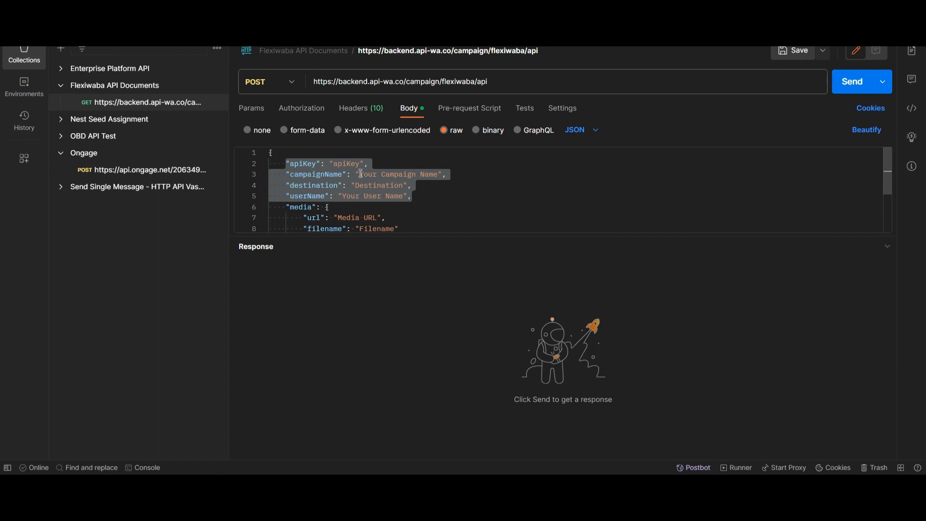
# - Paste testing_tutorial as the campaignName and delete the apiKey line from the body
pyautogui.click(429, 186)
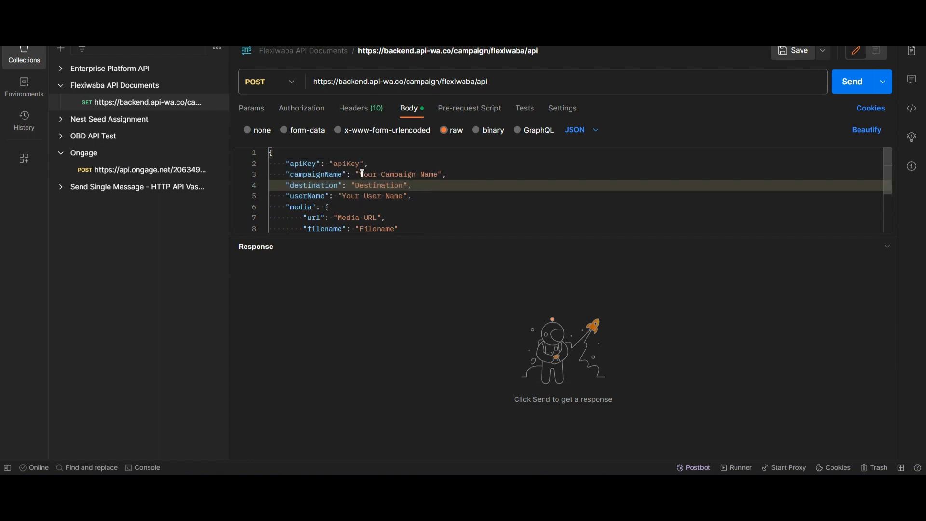
pyautogui.moveTo(360, 174); pyautogui.dragTo(439, 176)
pyautogui.hotkey('ctrl', 'v')
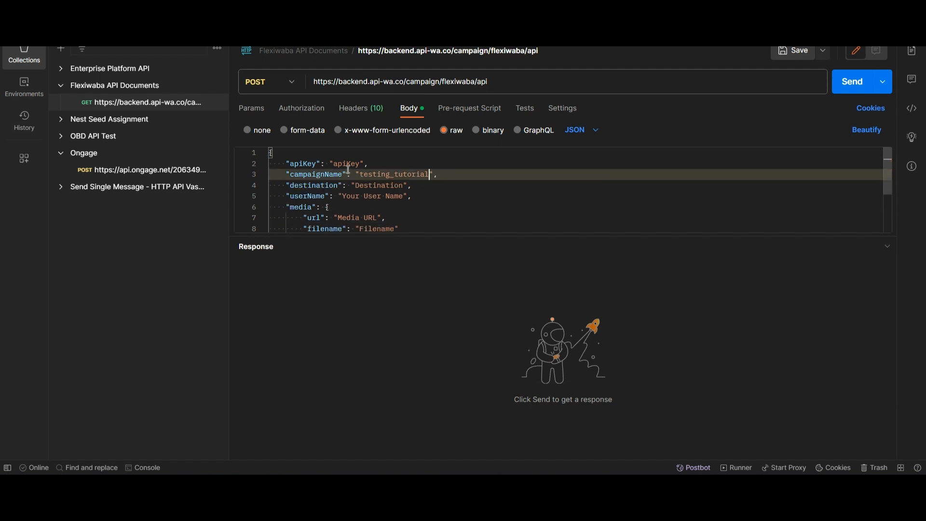
pyautogui.moveTo(381, 164); pyautogui.dragTo(251, 168)
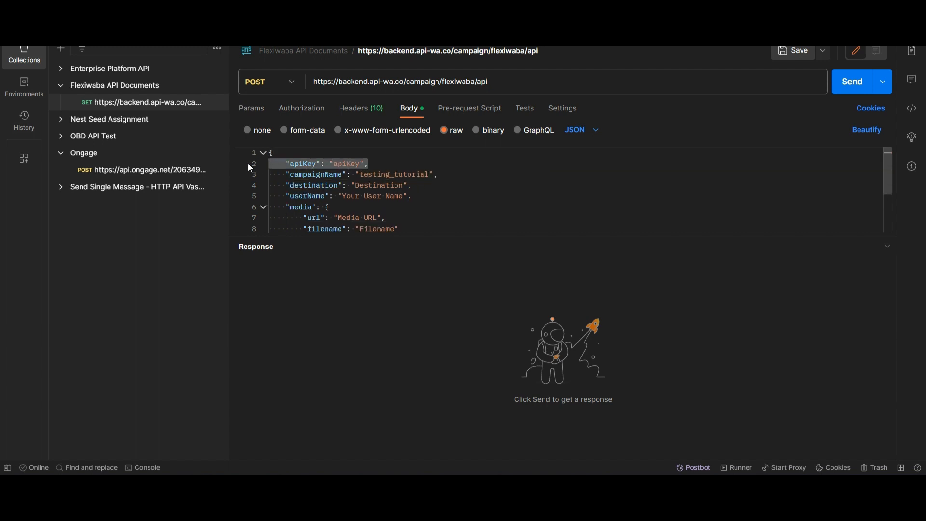
pyautogui.click(361, 108)
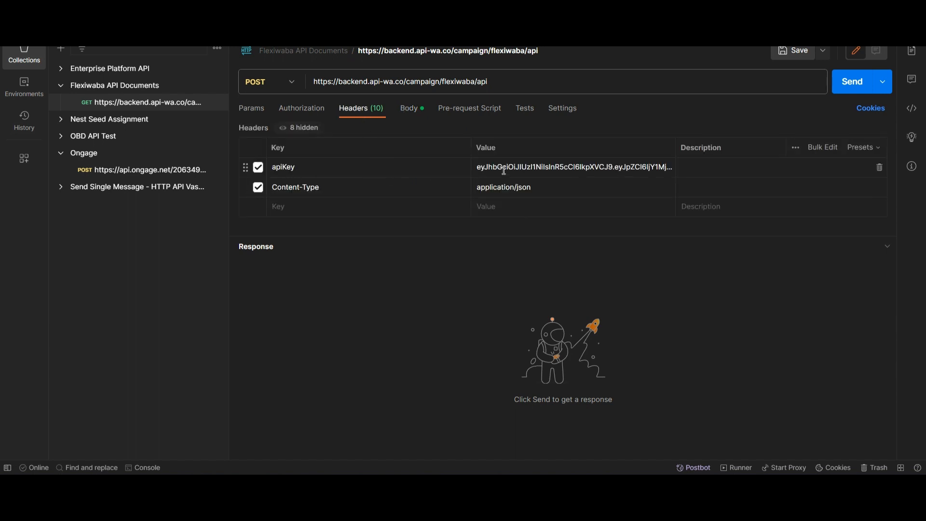
pyautogui.click(422, 111)
pyautogui.press('BackSpace')
pyautogui.press('BackSpace')
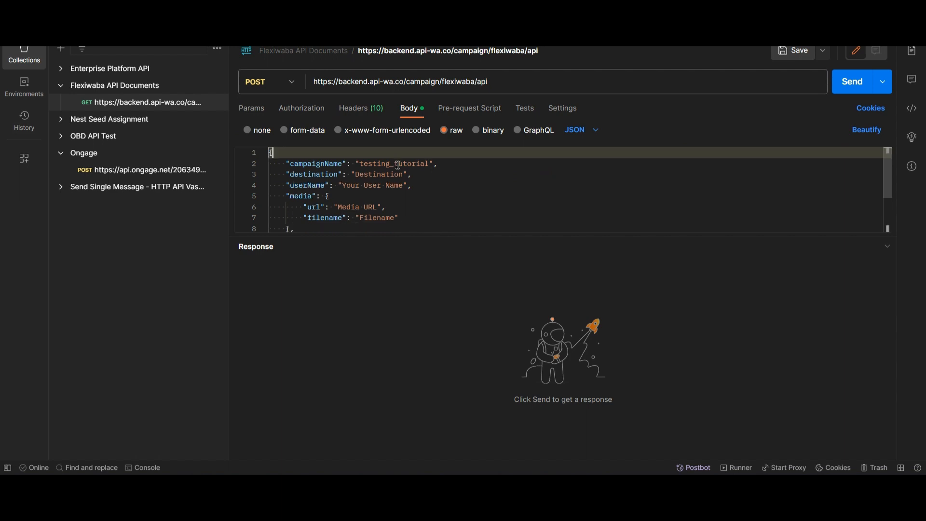
# - Set destination to a phone number and userName to 'XYZ Company'
pyautogui.moveTo(286, 174); pyautogui.dragTo(409, 174)
pyautogui.doubleClick(386, 174)
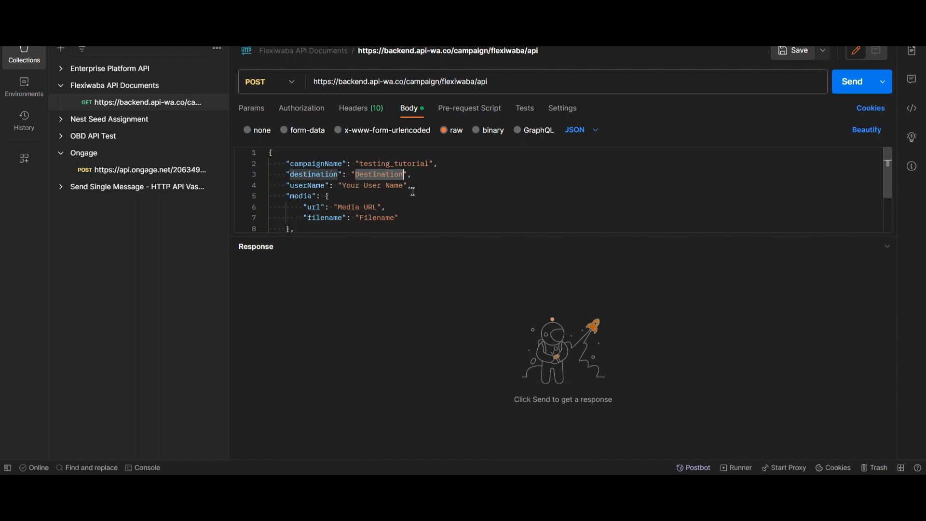
pyautogui.press('BackSpace')
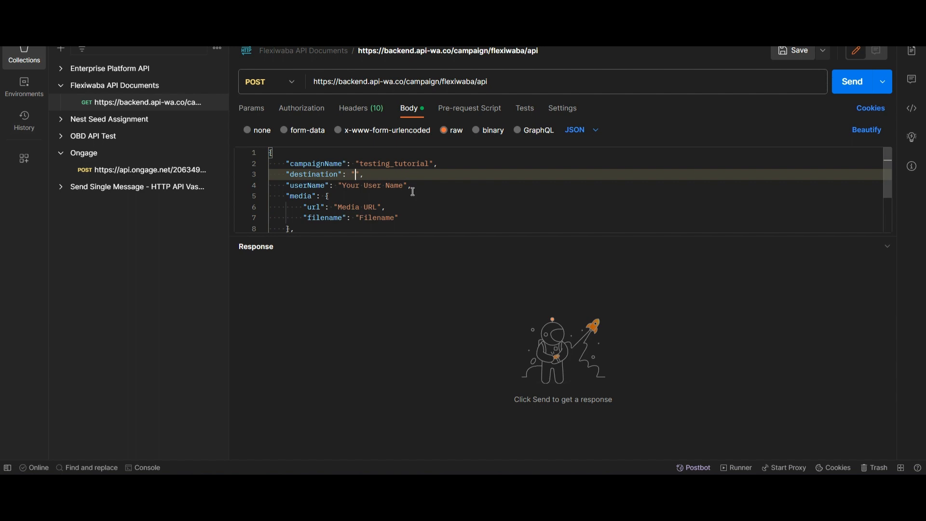
pyautogui.moveTo(343, 186); pyautogui.dragTo(403, 190)
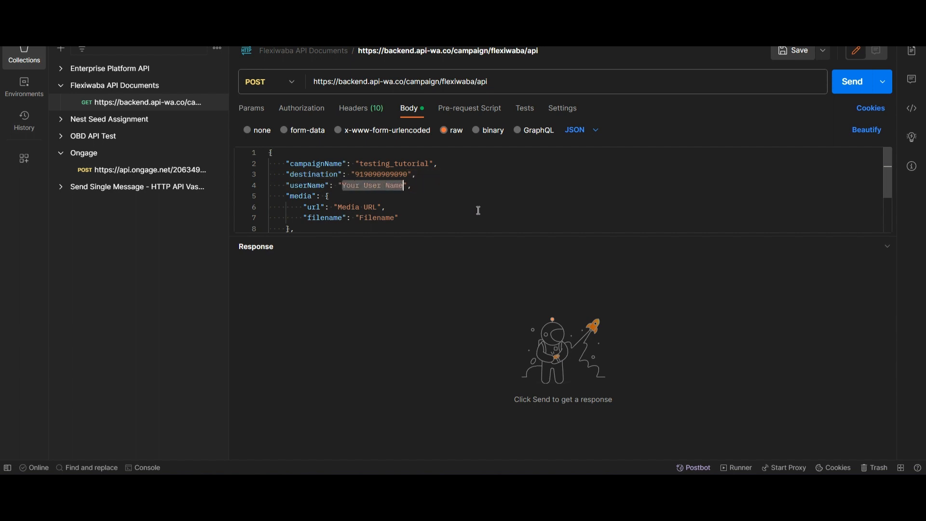
pyautogui.write('XYZ')
pyautogui.press('capslock')
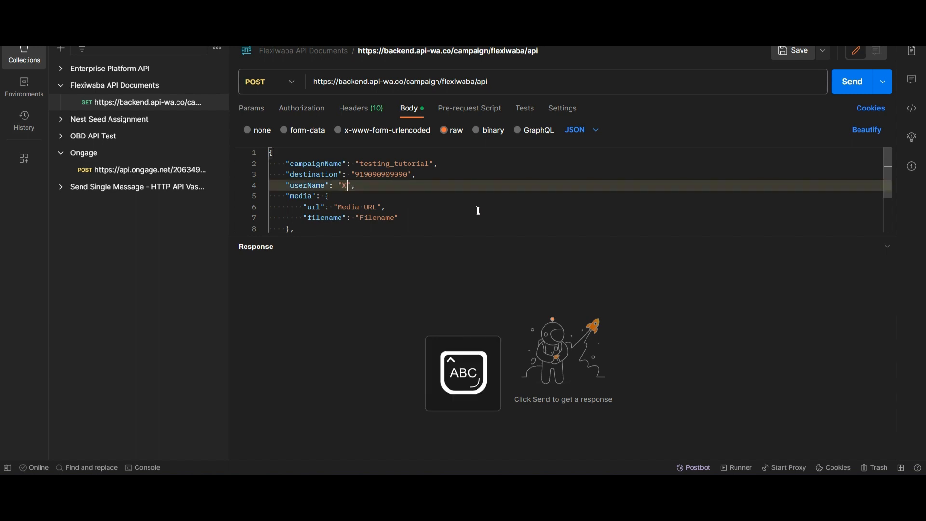
pyautogui.press('capslock')
pyautogui.write('Company')
pyautogui.scroll(-1, 463, 208)
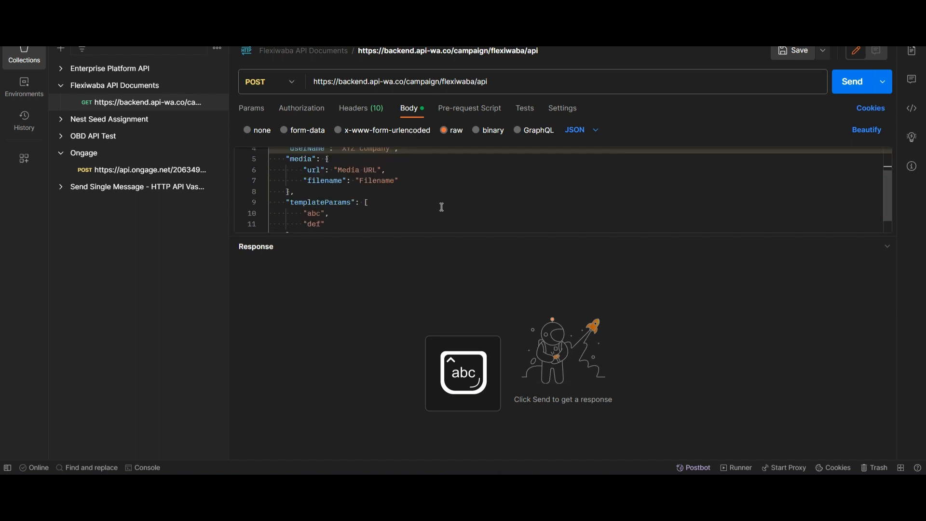
pyautogui.moveTo(287, 158); pyautogui.dragTo(294, 181)
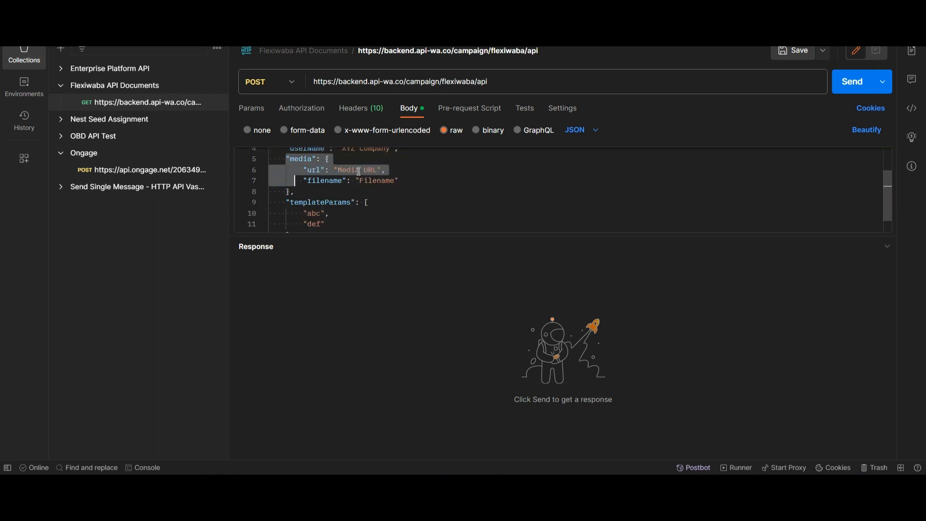
pyautogui.press('Down')
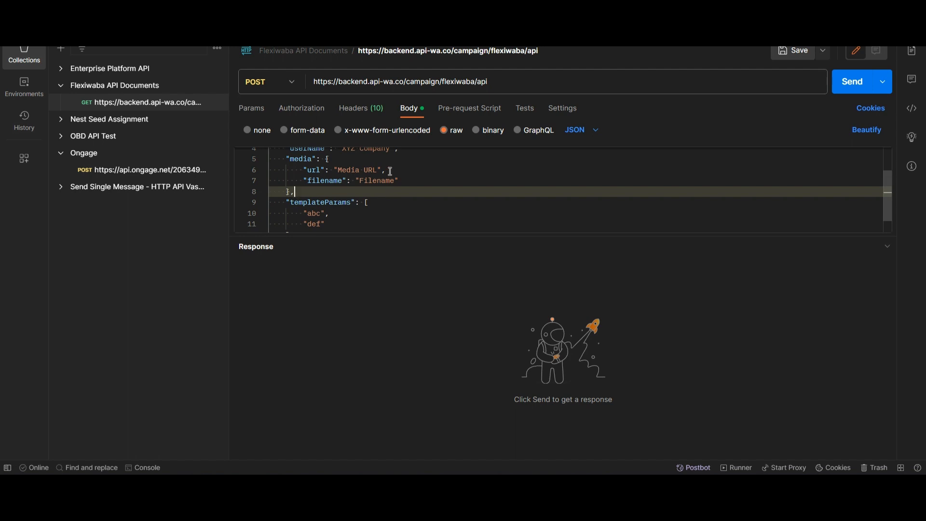
pyautogui.moveTo(337, 169); pyautogui.dragTo(377, 172)
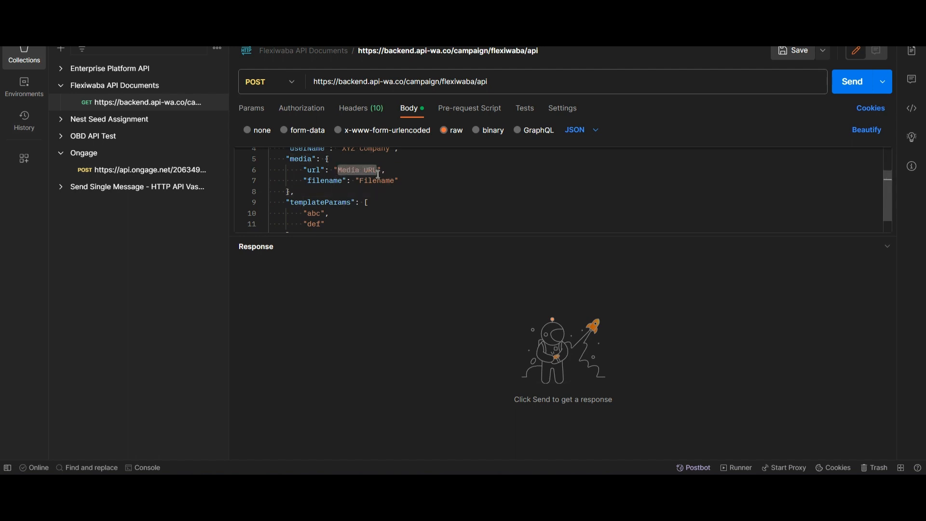
pyautogui.click(352, 195)
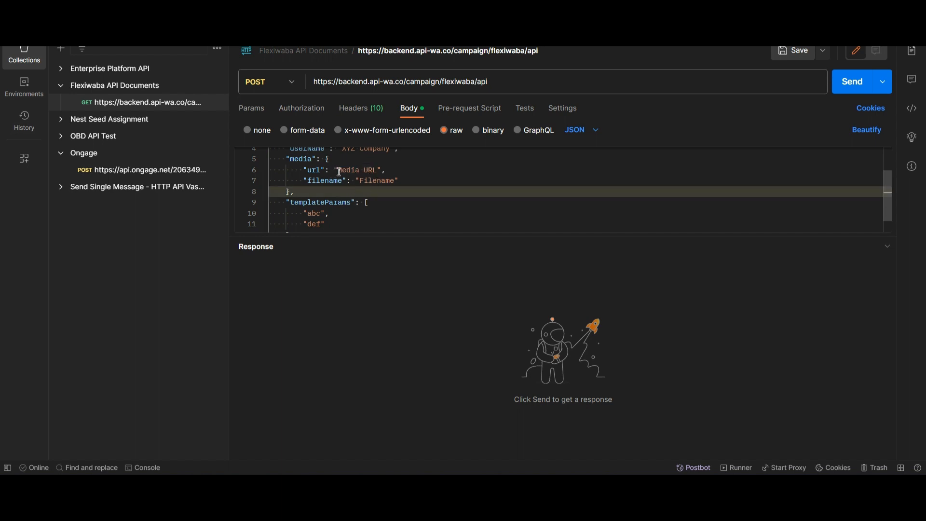
pyautogui.moveTo(338, 171); pyautogui.dragTo(378, 171)
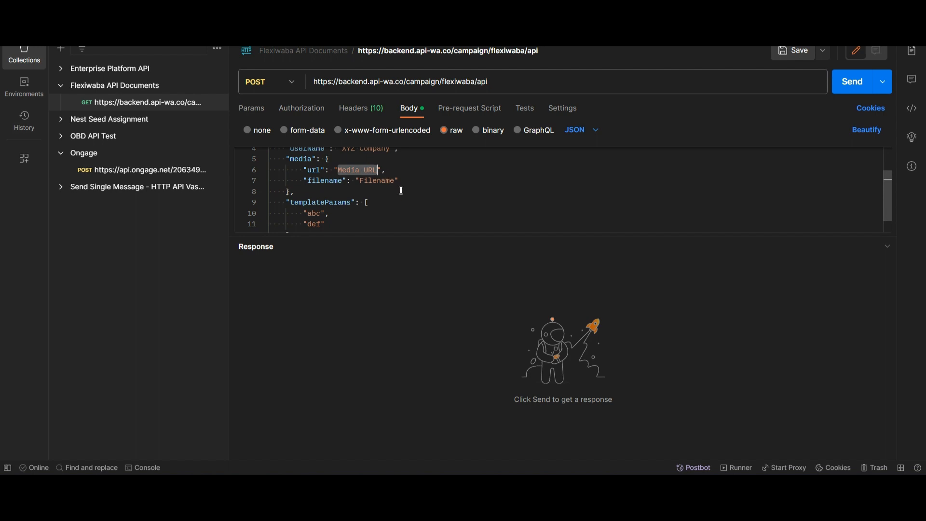
# - Search Google Images for 'images' and copy the red-sky tree photo's image address
pyautogui.click(472, 497)
pyautogui.click(568, 449)
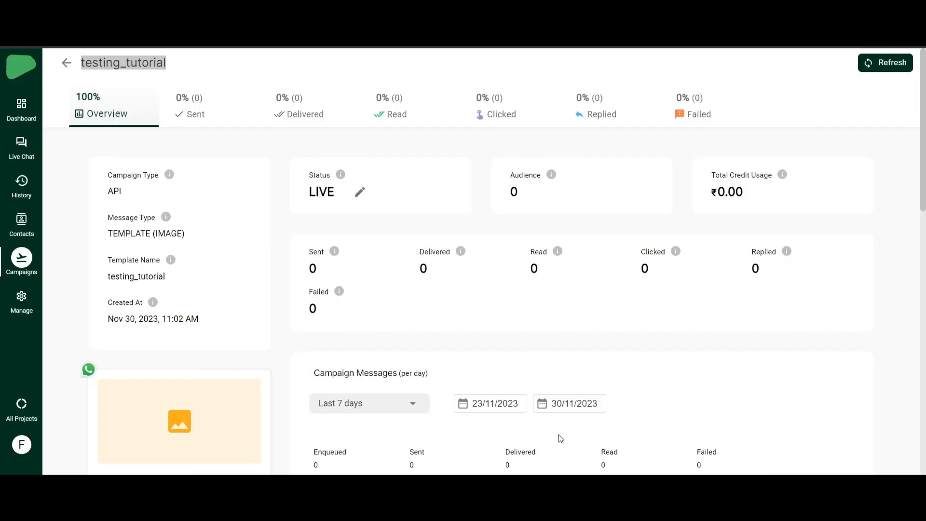
pyautogui.hotkey('ctrl', 't')
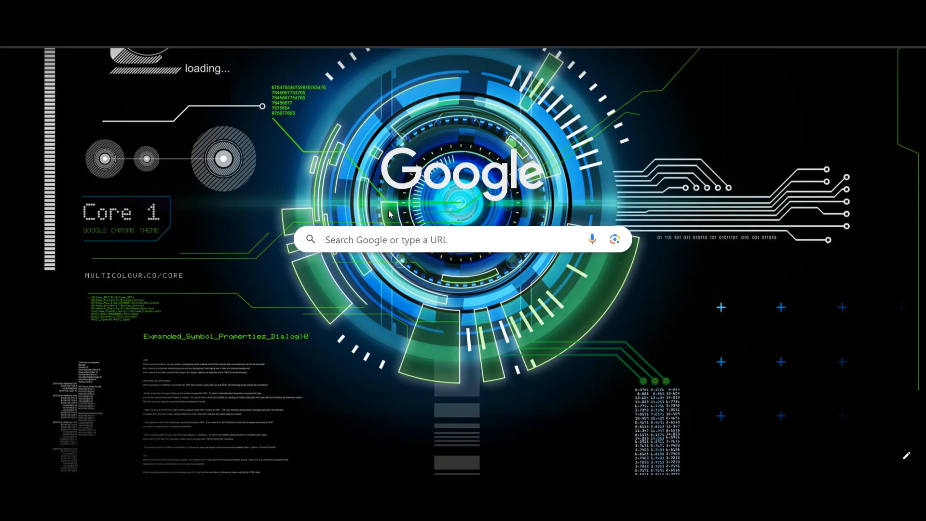
pyautogui.write('images')
pyautogui.press('Return')
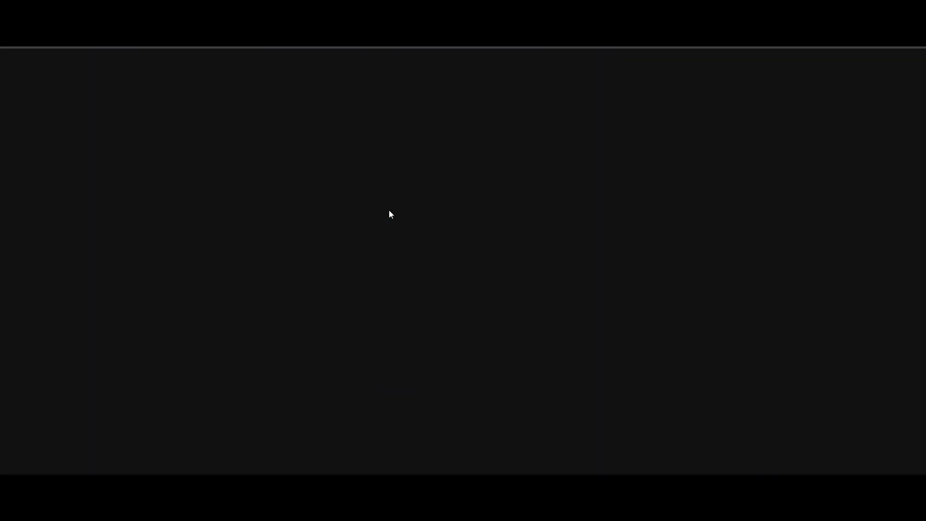
pyautogui.click(263, 114)
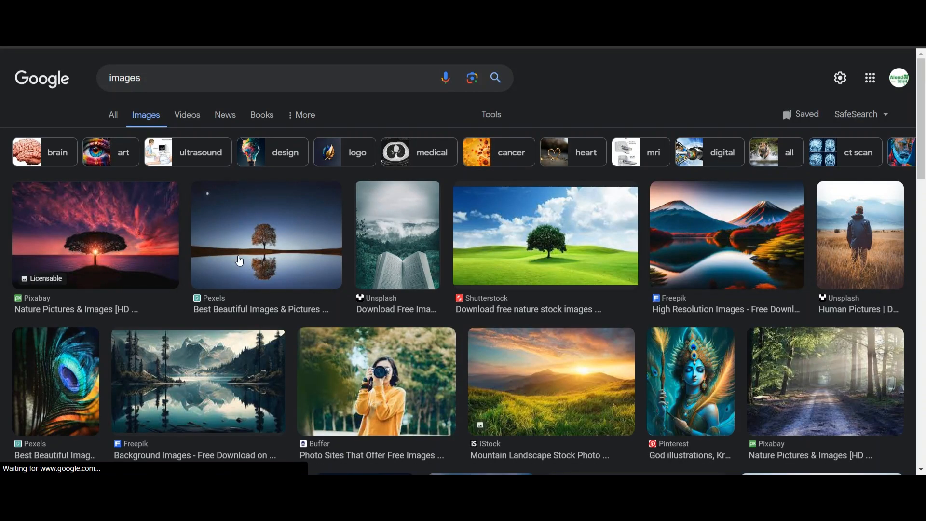
pyautogui.click(46, 244)
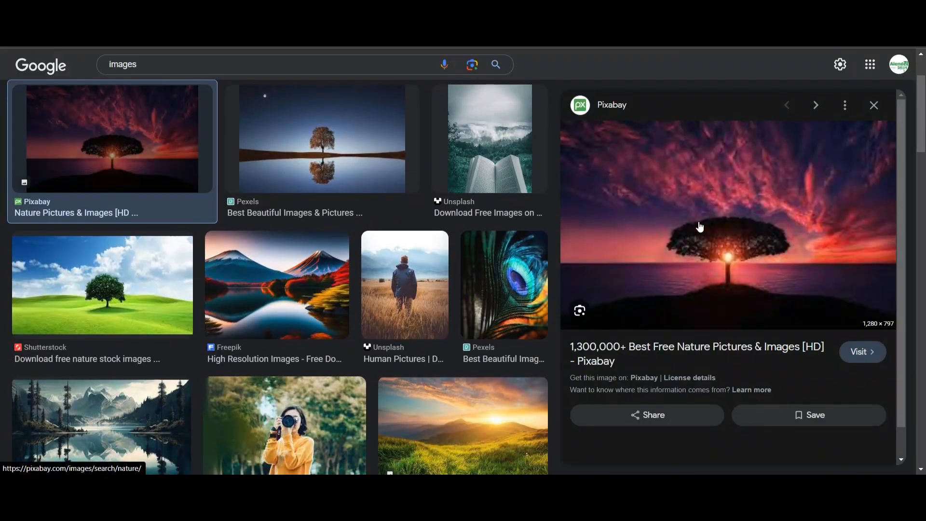
pyautogui.rightClick(699, 225)
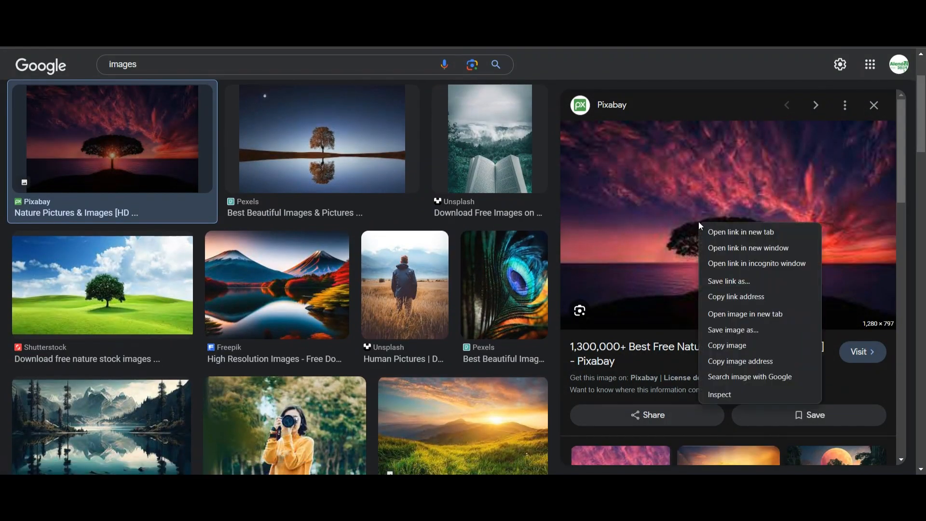
pyautogui.click(757, 362)
pyautogui.click(577, 488)
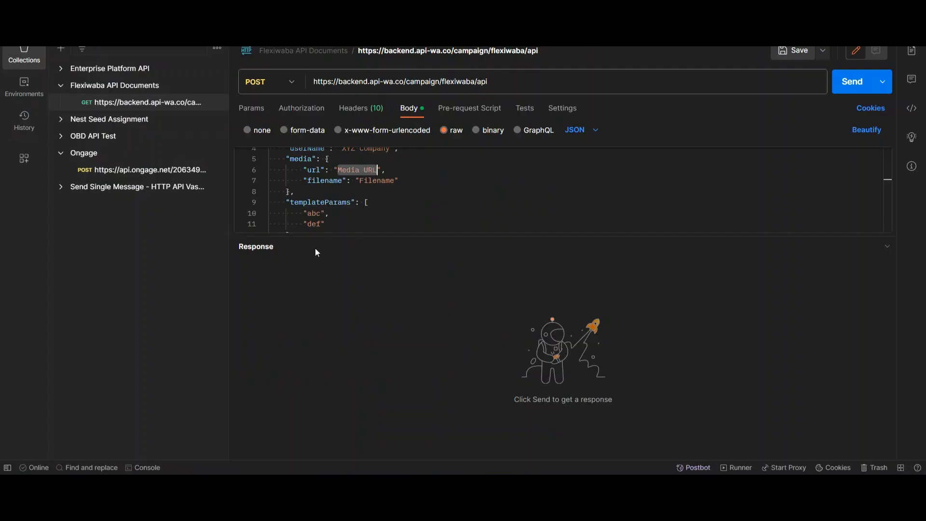
# - Paste the copied image address over the Media URL placeholder in the JSON body
pyautogui.click(348, 181)
pyautogui.moveTo(337, 170); pyautogui.dragTo(376, 170)
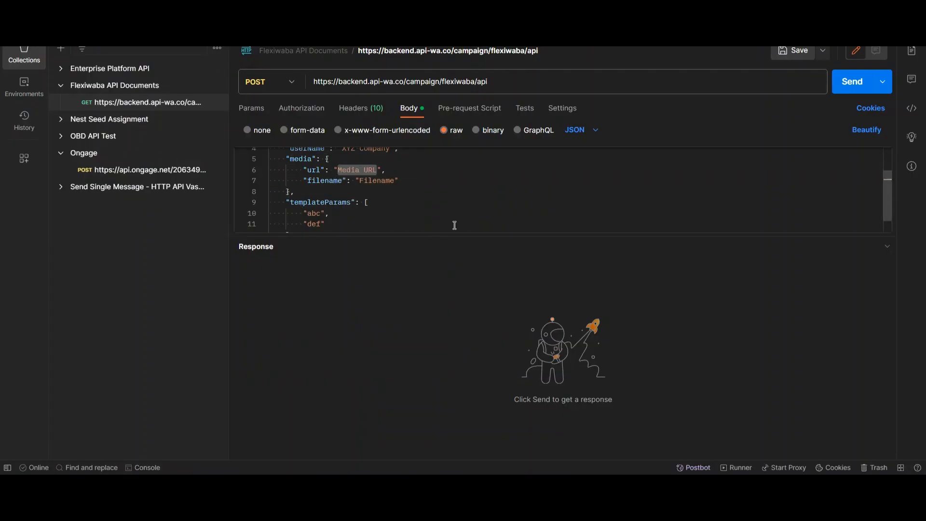
pyautogui.hotkey('ctrl', 'v')
pyautogui.scroll(-3, 454, 226)
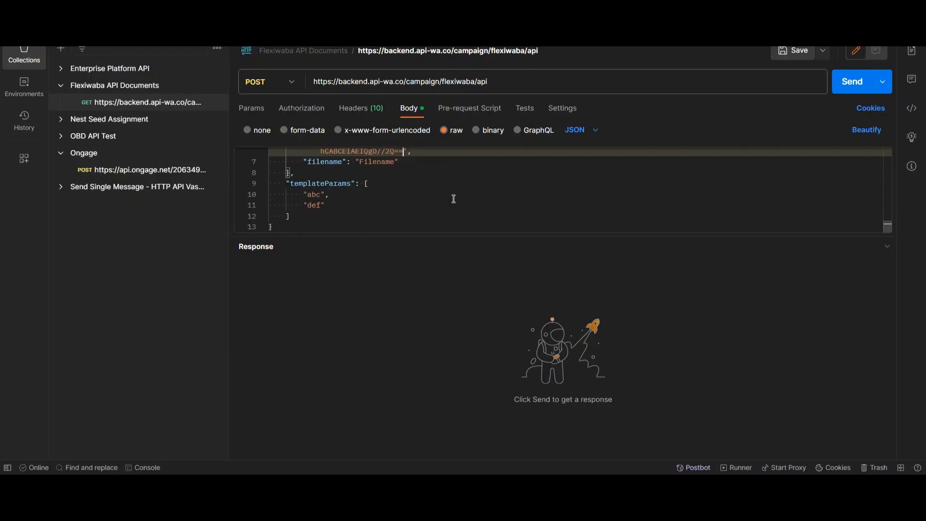
# - Replace the Filename placeholder value with sample.jpg
pyautogui.click(377, 163)
pyautogui.doubleClick(378, 162)
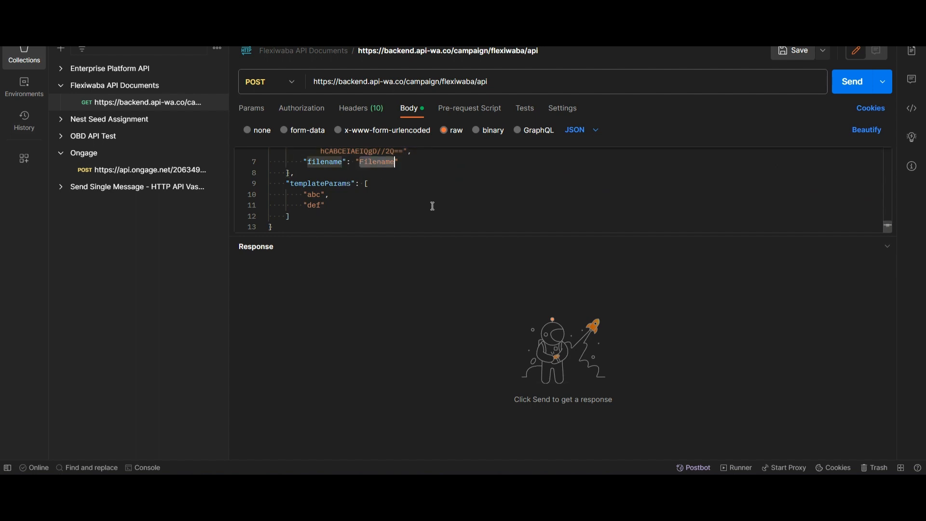
pyautogui.write('sample')
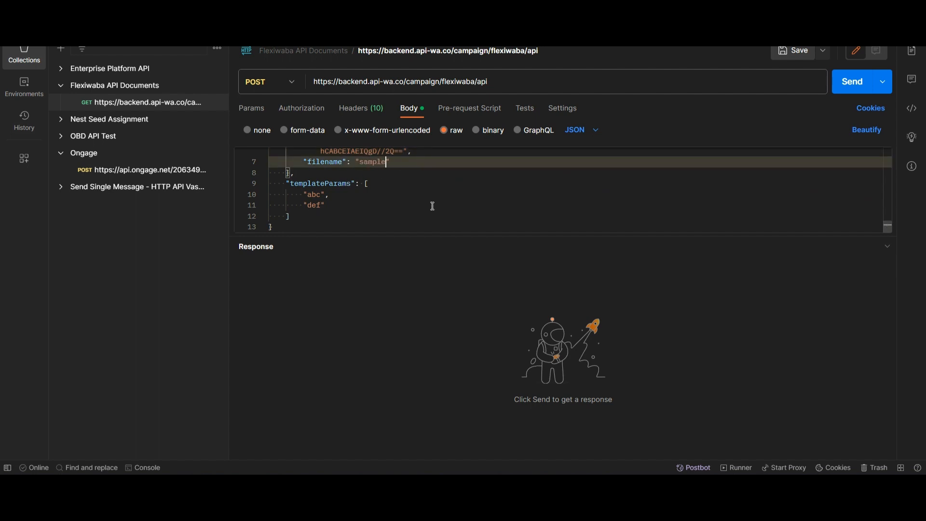
pyautogui.write('.jpg')
pyautogui.scroll(2, 434, 206)
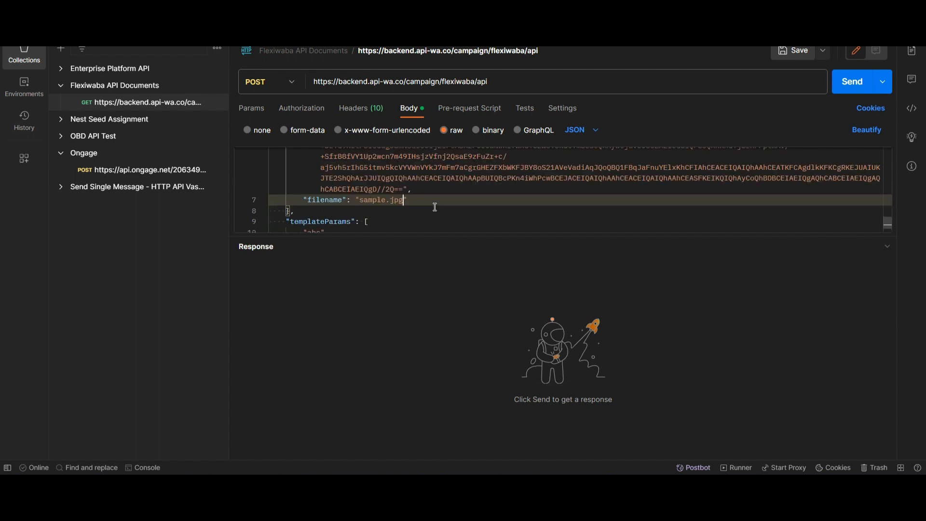
pyautogui.scroll(4, 434, 206)
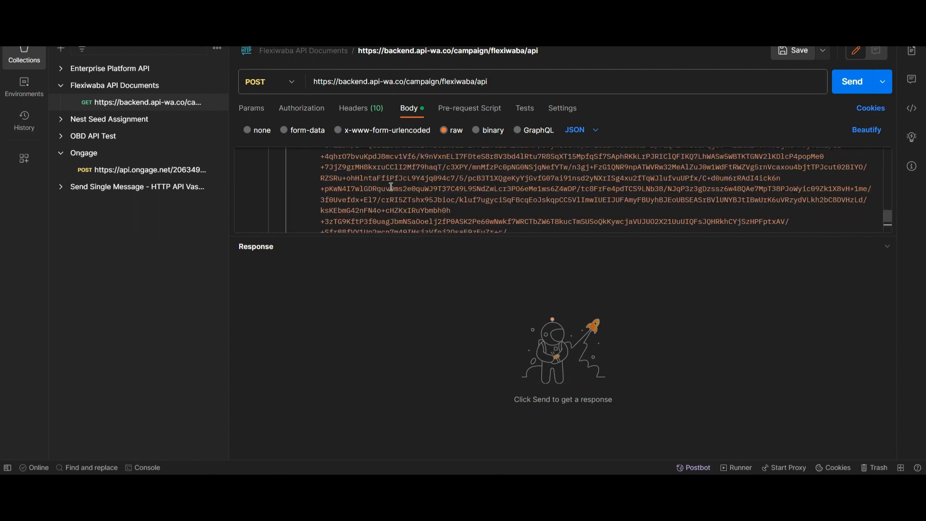
# - Comment out the templateParams array lines in the JSON body with Ctrl+/
pyautogui.scroll(2, 391, 186)
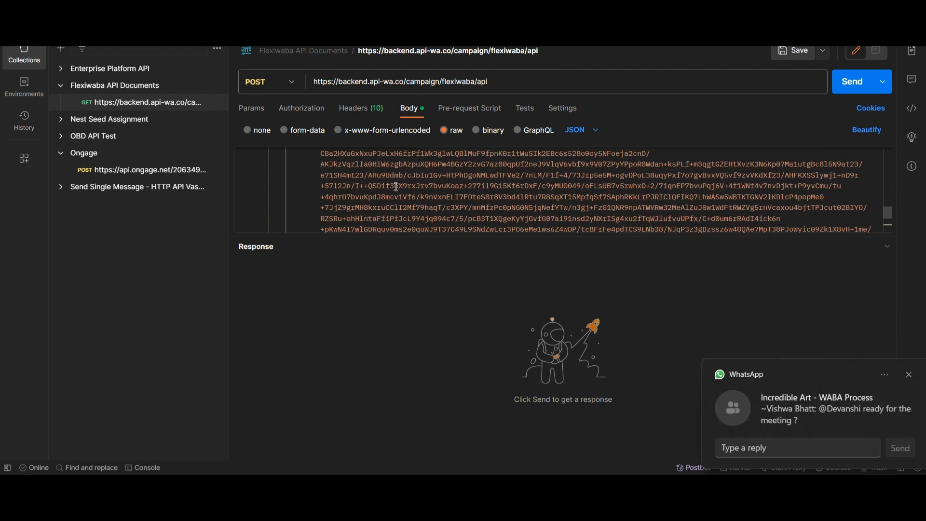
pyautogui.scroll(-8, 396, 187)
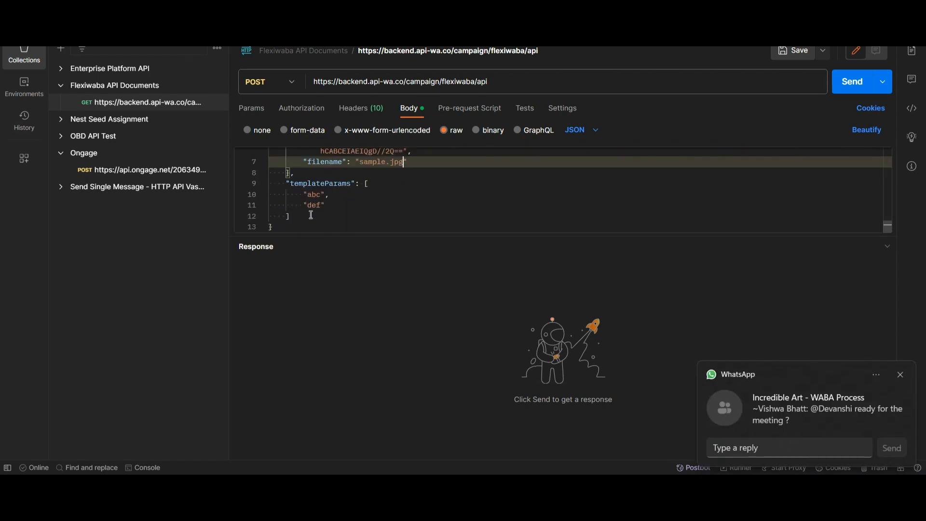
pyautogui.moveTo(311, 215); pyautogui.dragTo(237, 189)
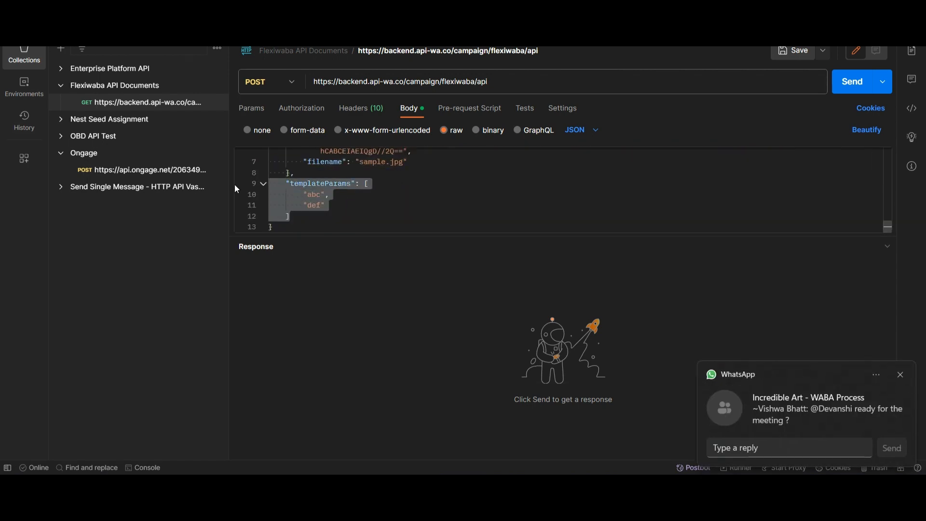
pyautogui.press('BackSpace')
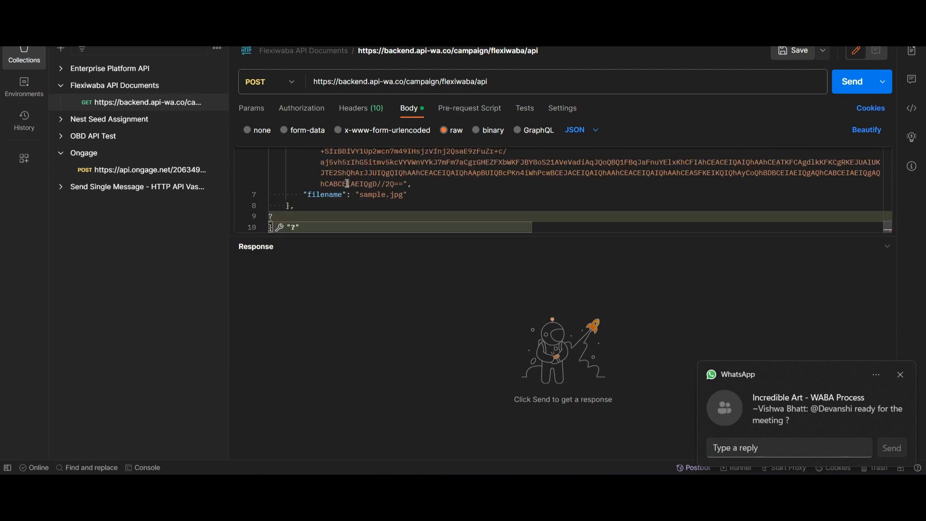
pyautogui.hotkey('ctrl', 'z')
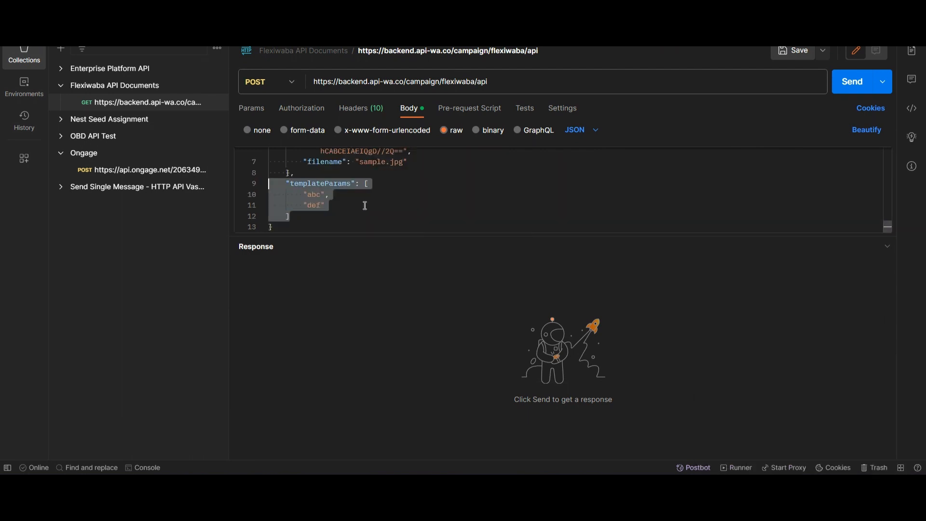
pyautogui.hotkey('ctrl', '/')
pyautogui.click(355, 217)
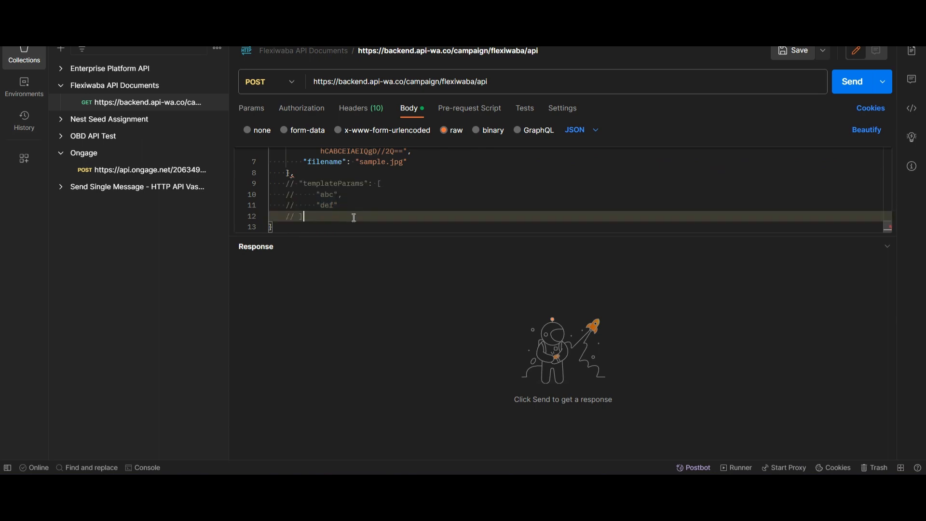
pyautogui.click(300, 174)
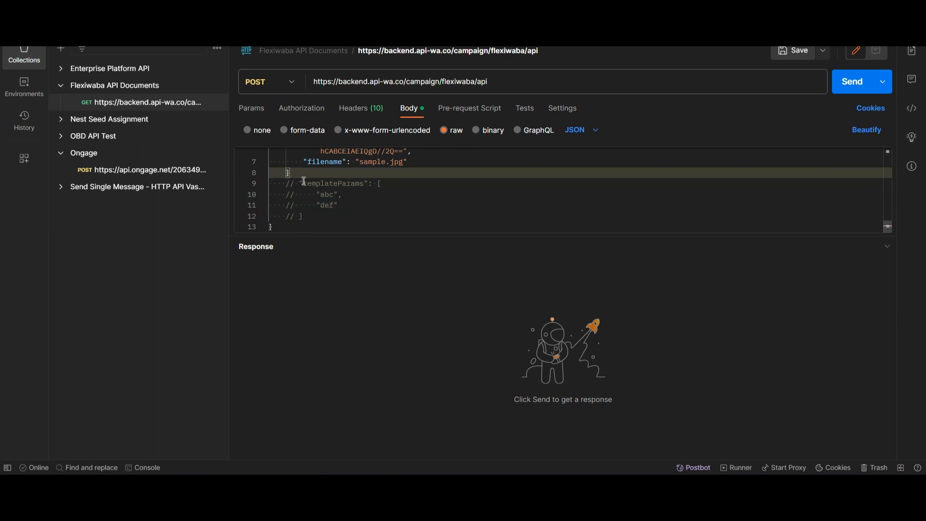
# - Send the request and inspect the 401 Unauthorized response
pyautogui.scroll(5, 424, 202)
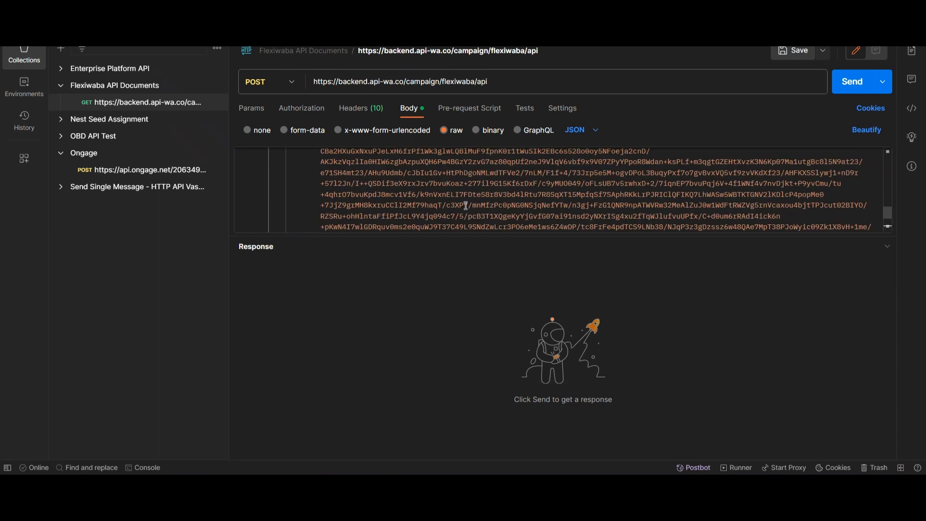
pyautogui.scroll(5, 521, 184)
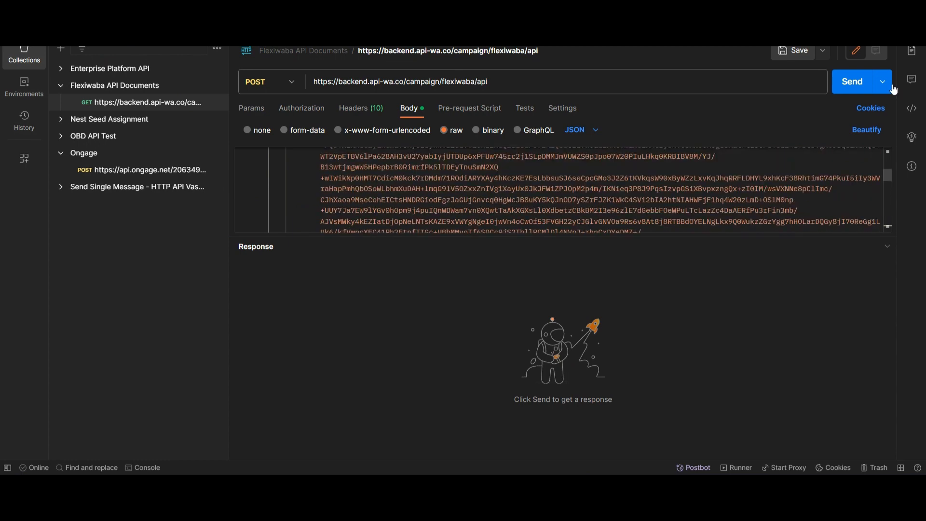
pyautogui.click(849, 92)
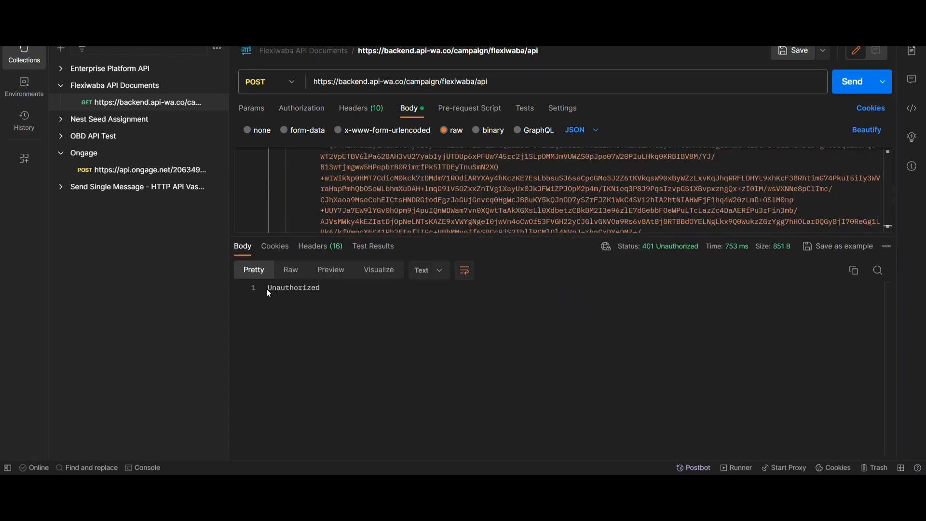
pyautogui.moveTo(265, 288); pyautogui.dragTo(352, 289)
pyautogui.scroll(10, 413, 202)
# - Insert a new "apiKey": line at the top of the JSON body
pyautogui.click(315, 157)
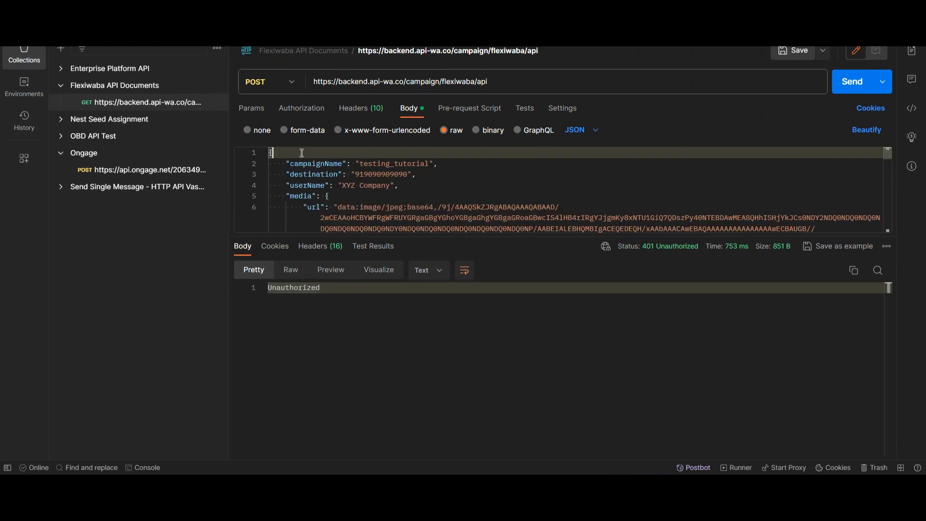
pyautogui.press('Return')
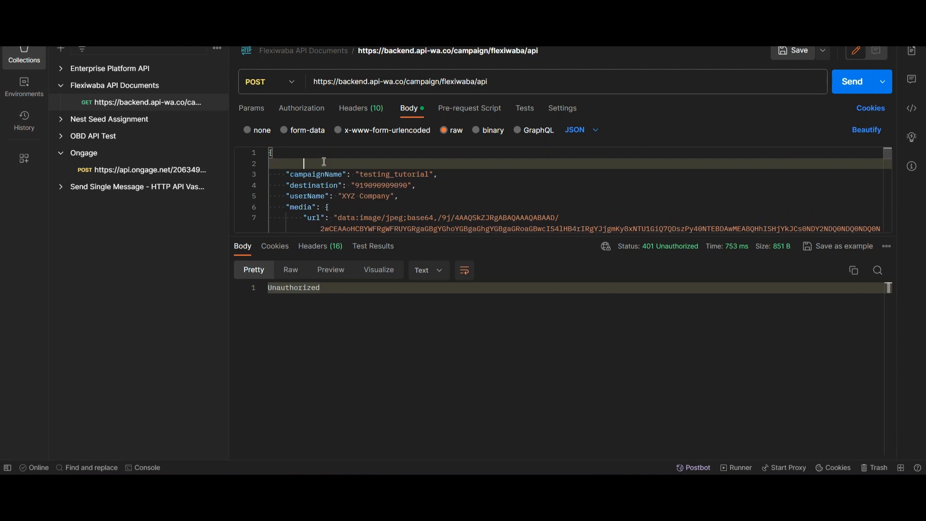
pyautogui.write('"apiKey')
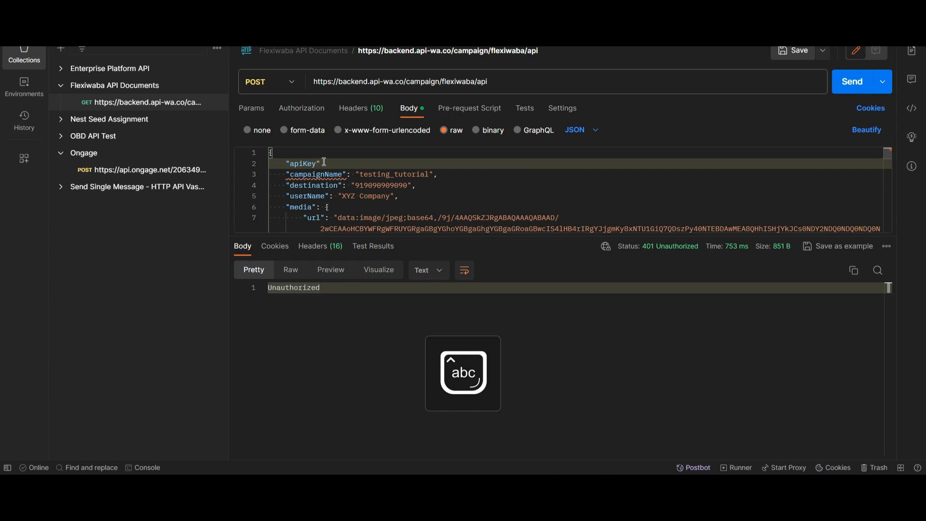
pyautogui.write('": "')
# - Fill the apiKey field with the Headers tab's API token and resend, getting 400 "Invalid Media."
pyautogui.click(379, 110)
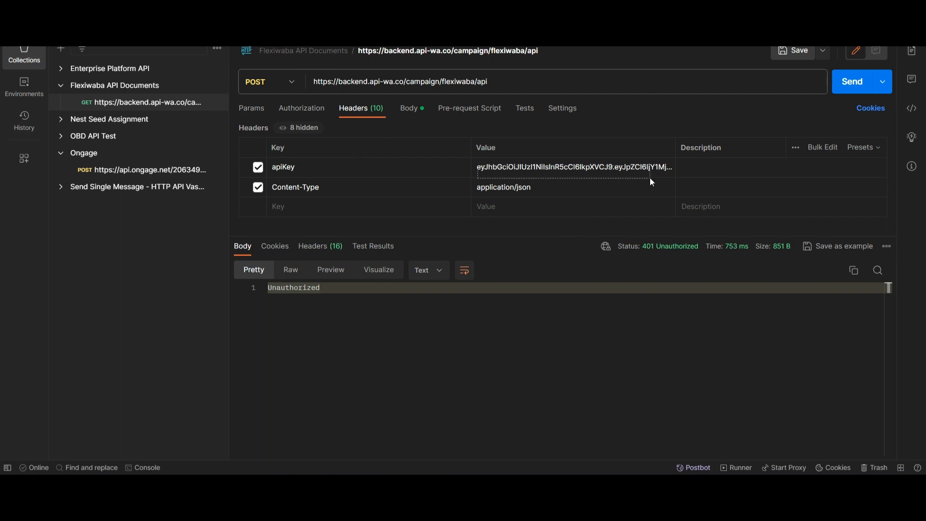
pyautogui.click(503, 168)
pyautogui.hotkey('ctrl', 'a')
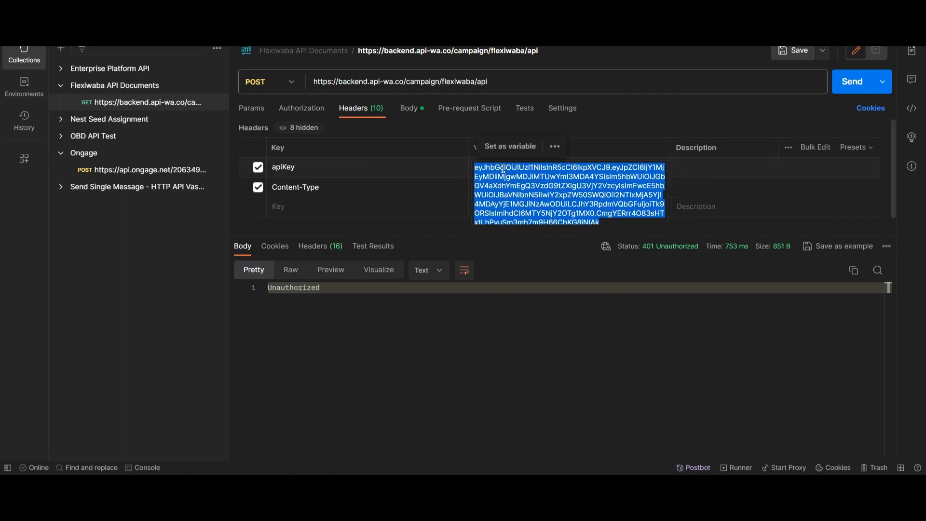
pyautogui.click(409, 108)
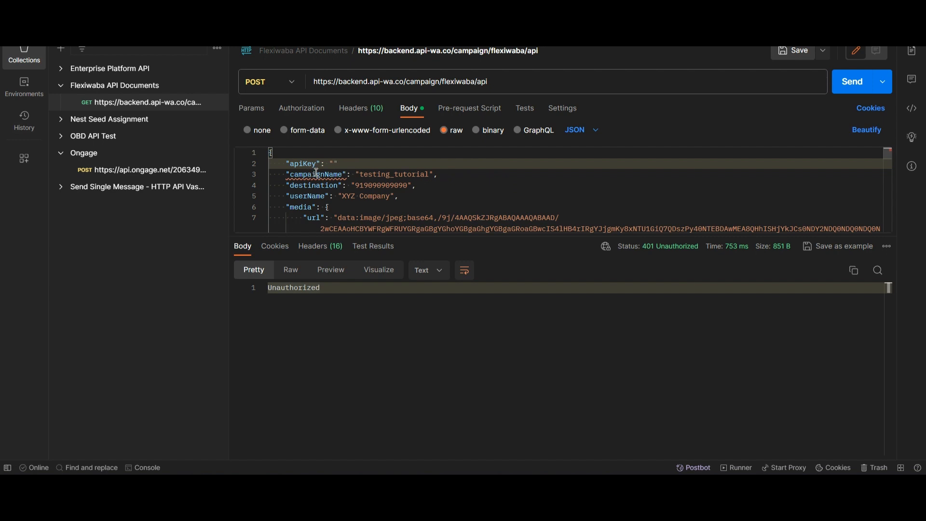
pyautogui.hotkey('ctrl', 'v')
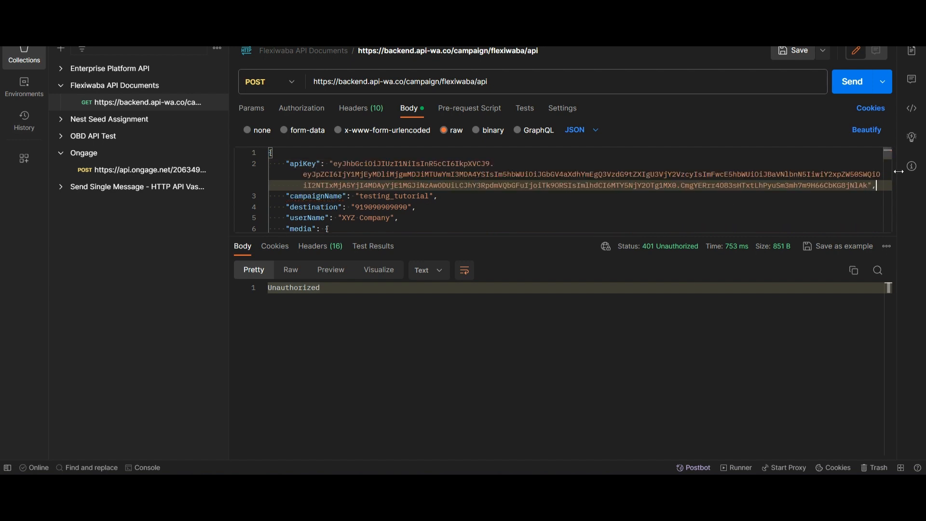
pyautogui.click(854, 86)
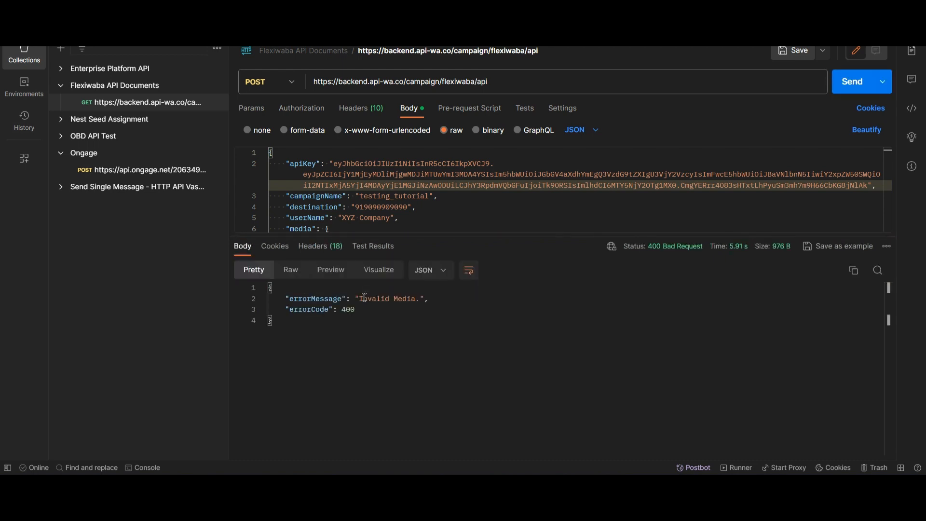
pyautogui.moveTo(368, 318); pyautogui.dragTo(269, 288)
# - Delete the base64 image data from the media url, leaving "url": ""
pyautogui.click(351, 308)
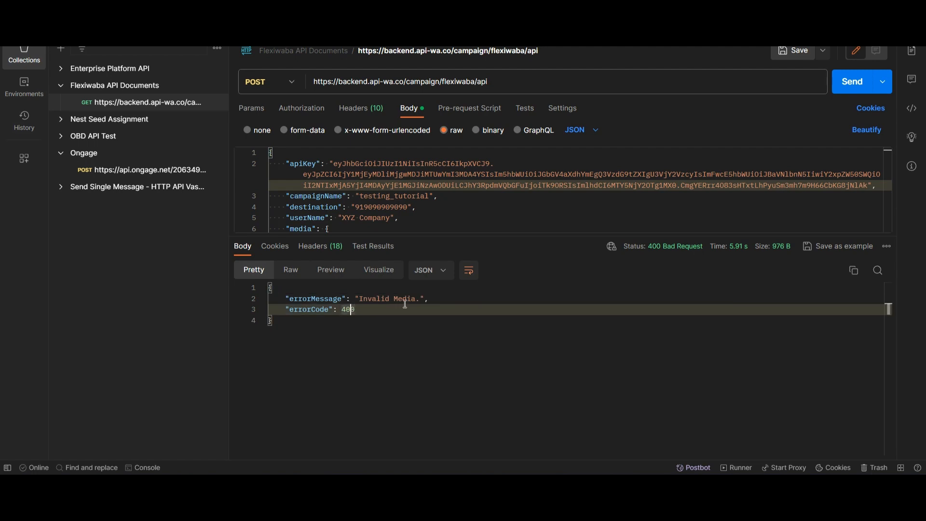
pyautogui.scroll(-3, 423, 206)
pyautogui.scroll(1, 423, 206)
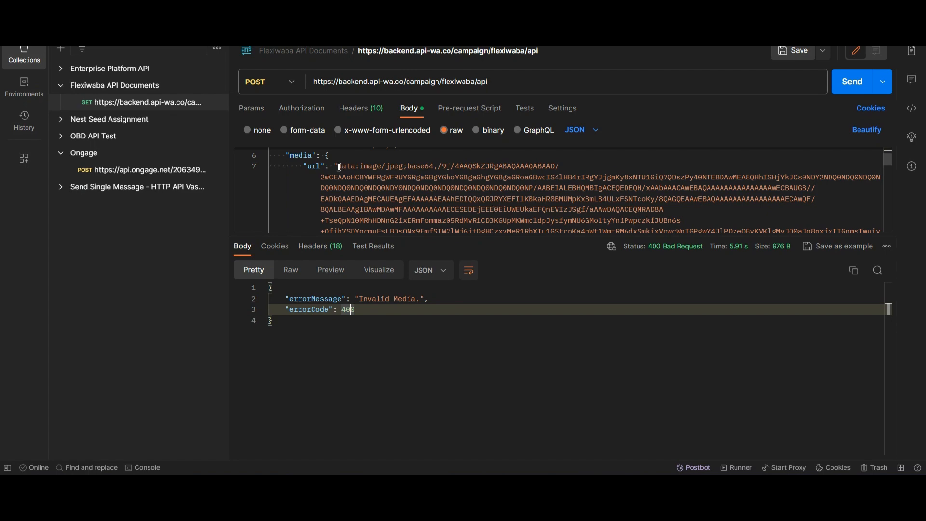
pyautogui.moveTo(336, 166); pyautogui.dragTo(403, 152)
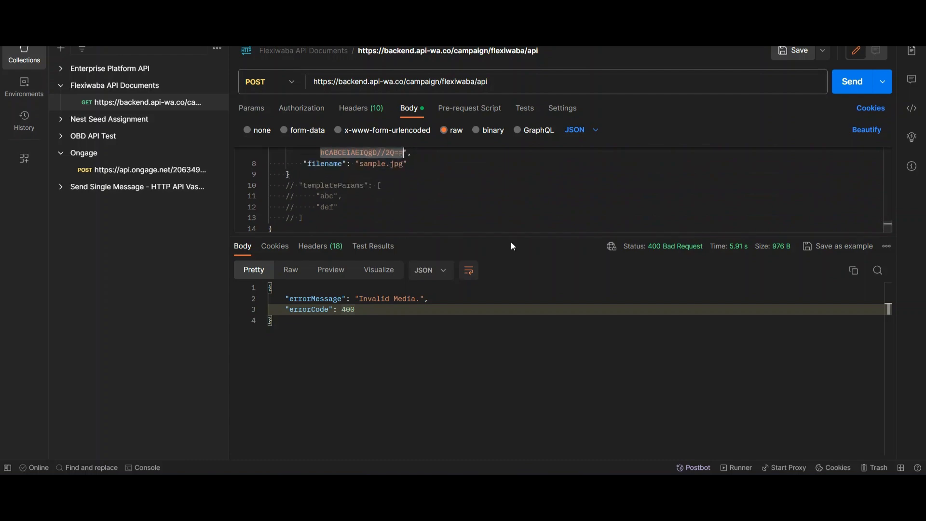
pyautogui.press('BackSpace')
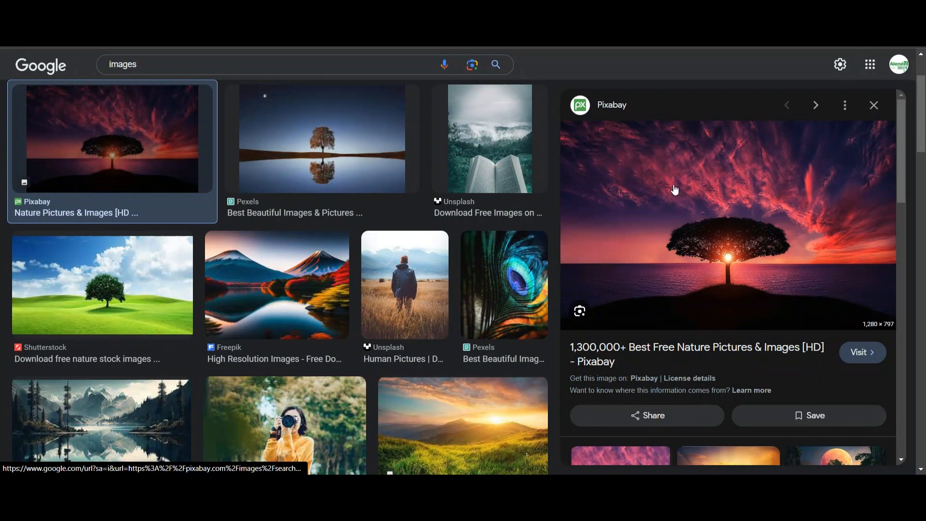
# - Copy the Pixabay preview image's address and test-load it in a new browser tab
pyautogui.rightClick(675, 189)
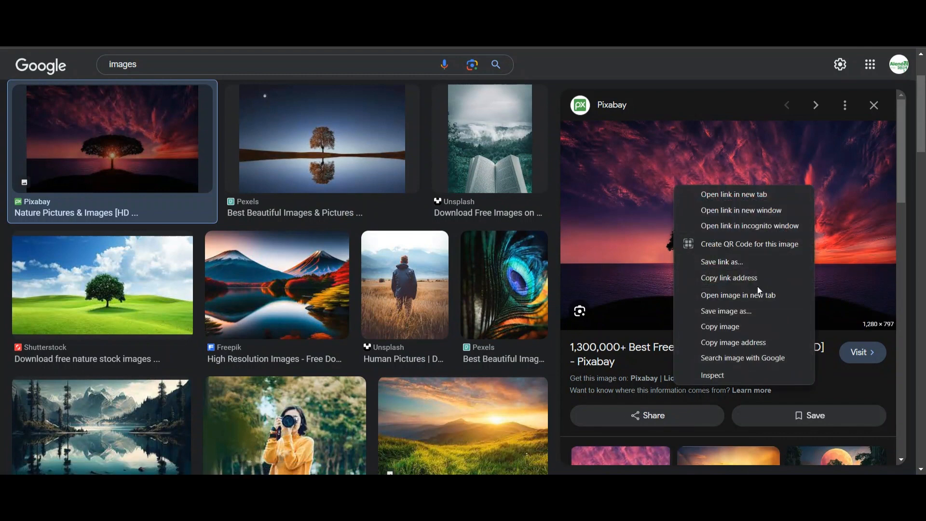
pyautogui.click(735, 343)
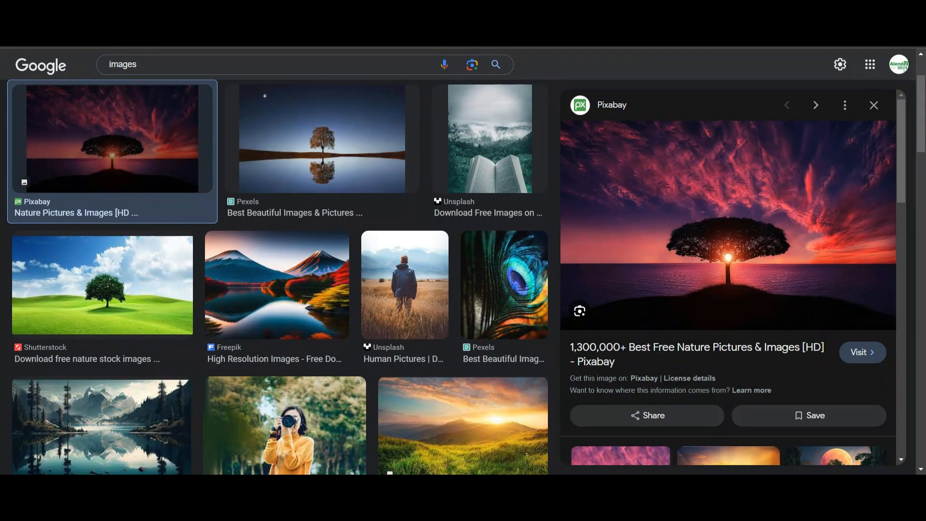
pyautogui.hotkey('ctrl', 't')
pyautogui.write('https://cdn.pixabay.com/photo/2015/04/23/22/00/tree-736885_1280.jpg')
pyautogui.press('Return')
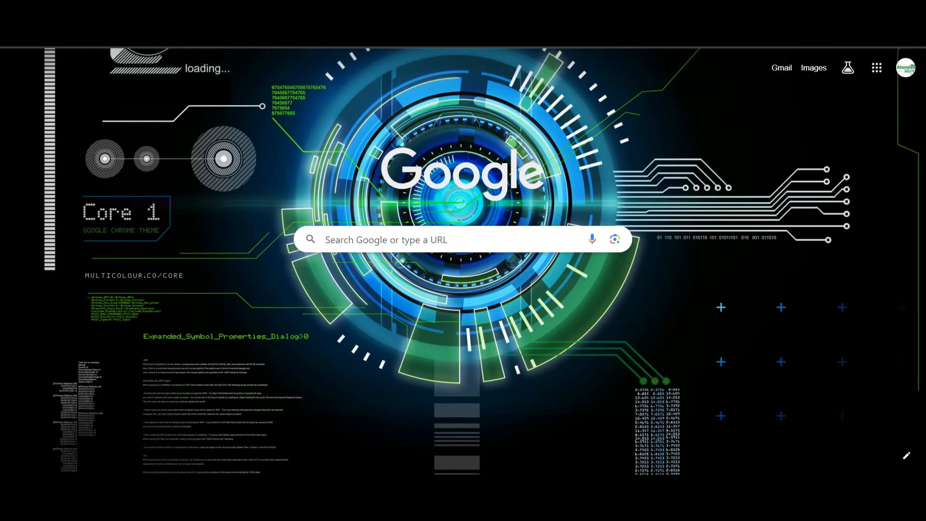
pyautogui.hotkey('ctrl', 'w')
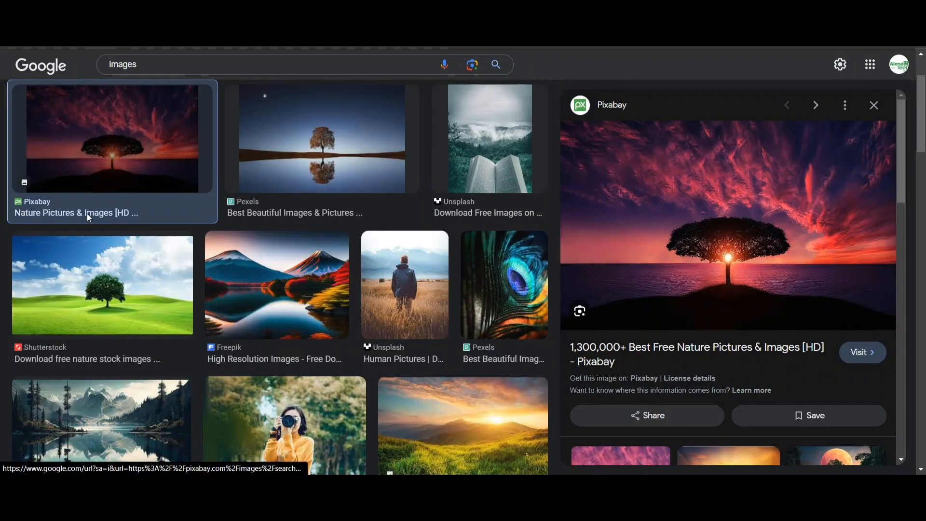
# - Copy the Pexels tree-reflection image address and paste it into Postman's media url
pyautogui.click(259, 162)
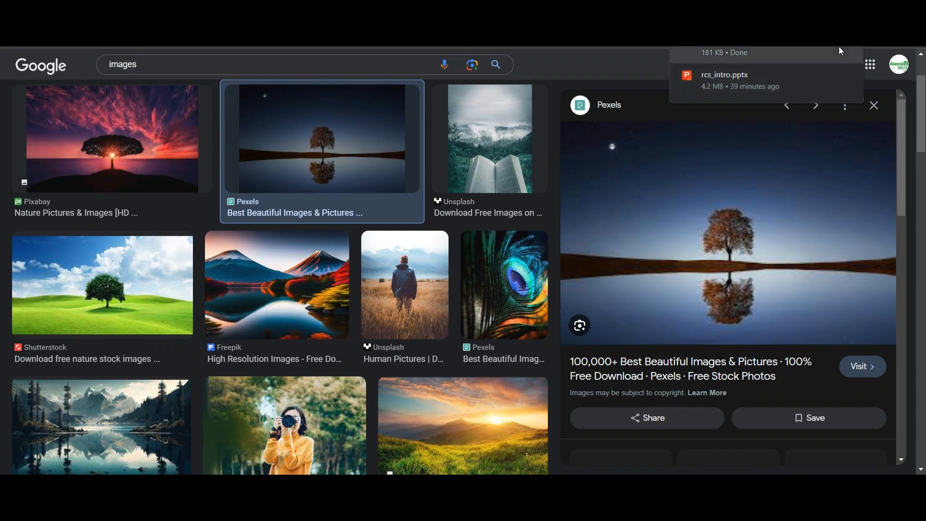
pyautogui.rightClick(687, 250)
pyautogui.click(733, 409)
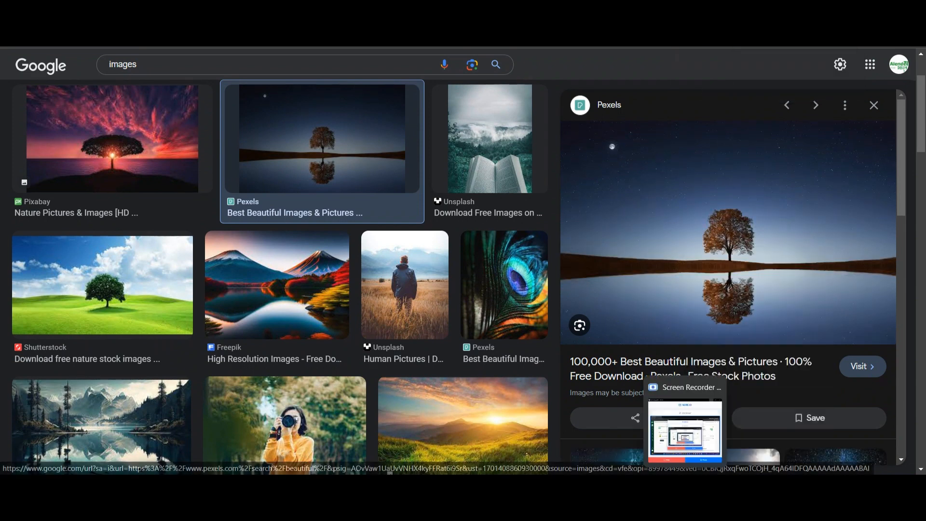
pyautogui.click(648, 485)
pyautogui.write('https://images.pexels.com/photos/268533/pexels-photo-268533.jpeg?cs=srgb&dl=pexels-pixabay-268533.jpg&fm=jpg')
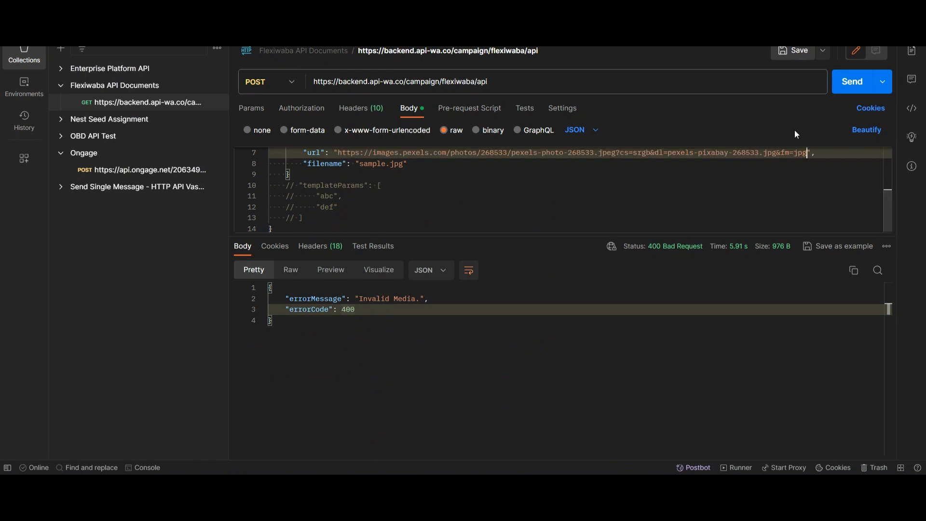
# - Resend the campaign request and confirm the 200 OK "Success." response
pyautogui.click(851, 82)
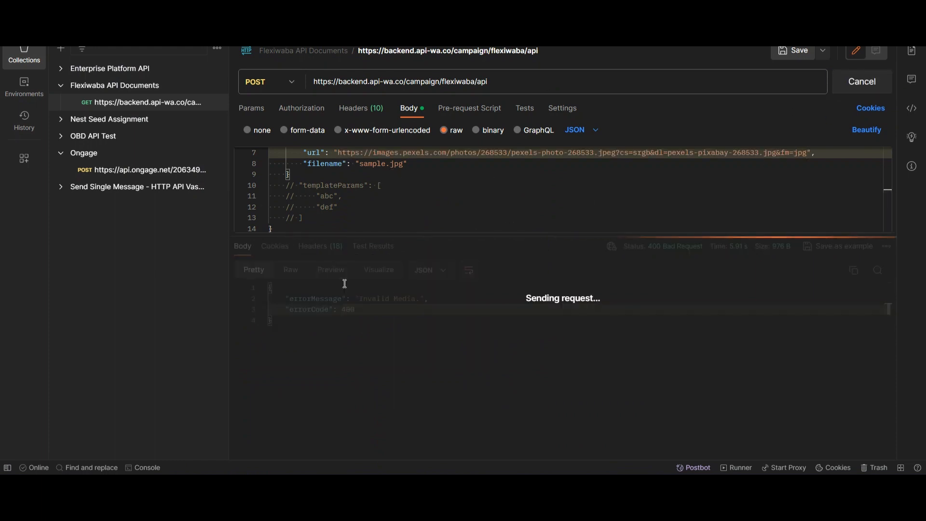
pyautogui.moveTo(305, 292); pyautogui.dragTo(264, 288)
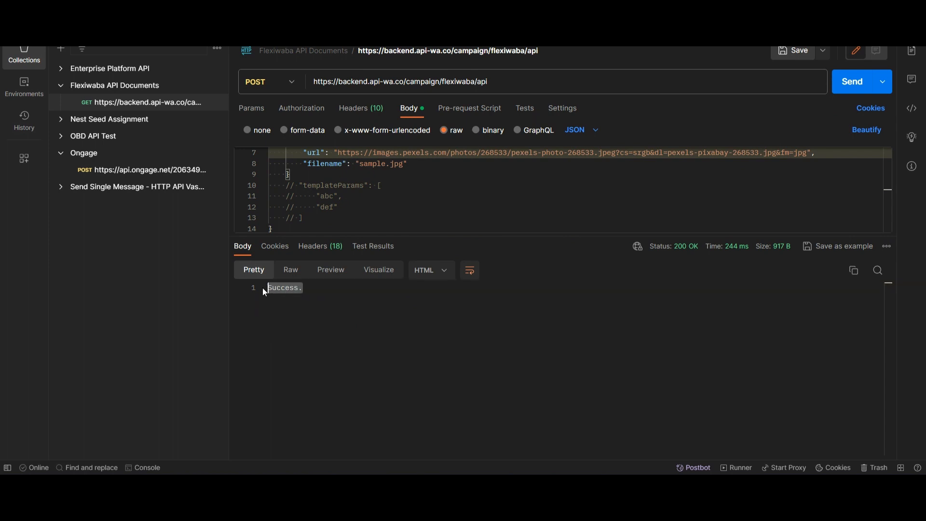
pyautogui.click(302, 315)
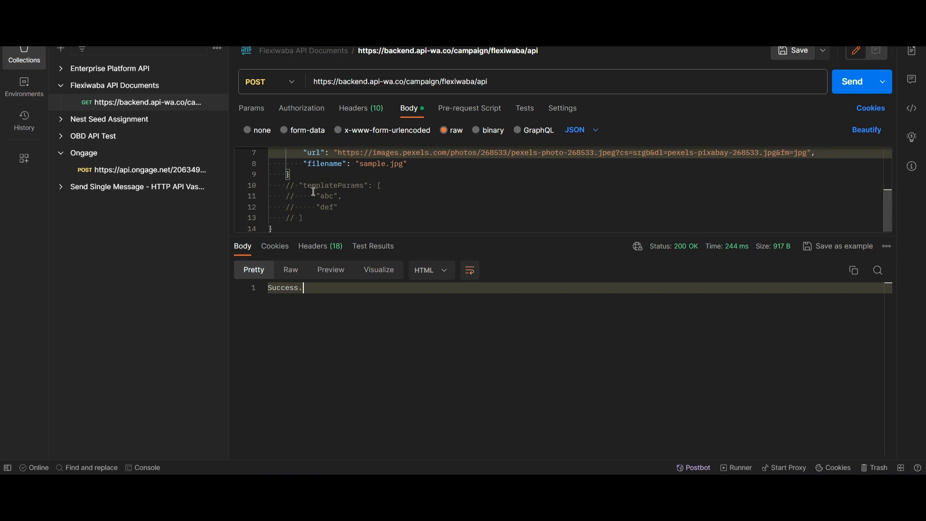
# - Review the commented-out templateParams lines 11–13, then minimise Postman
pyautogui.moveTo(306, 217); pyautogui.dragTo(256, 187)
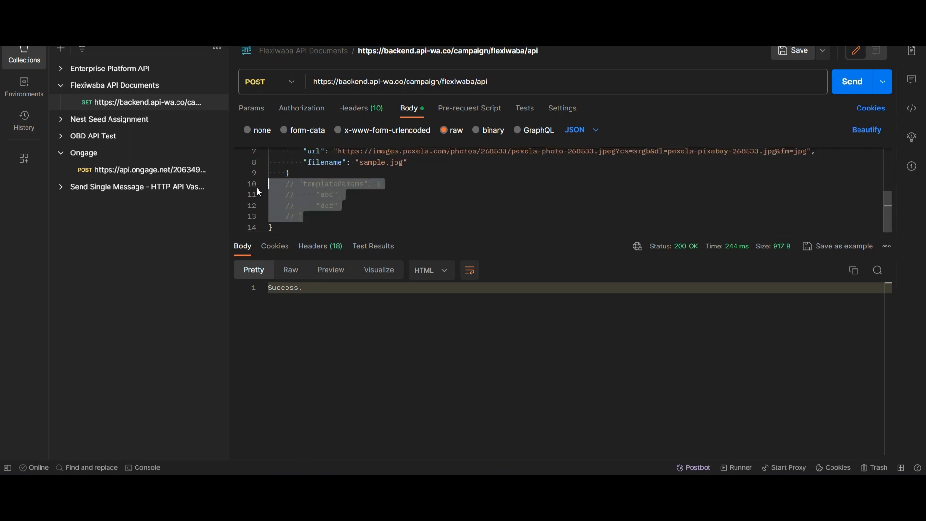
pyautogui.click(348, 205)
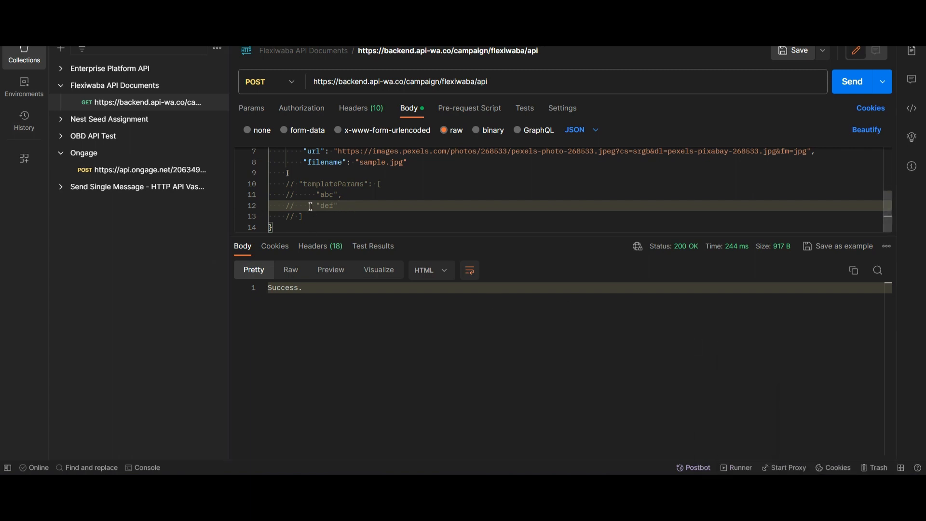
pyautogui.moveTo(303, 217); pyautogui.dragTo(264, 194)
pyautogui.click(348, 212)
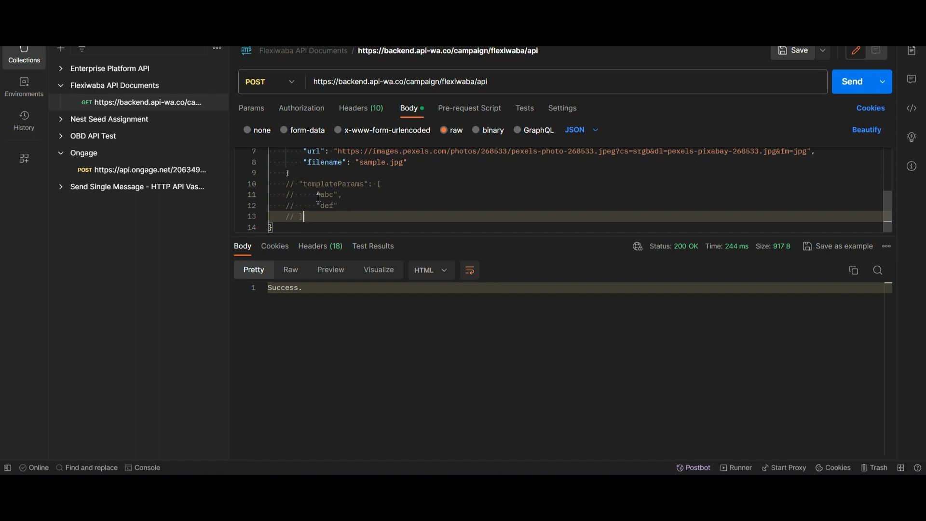
pyautogui.click(857, 5)
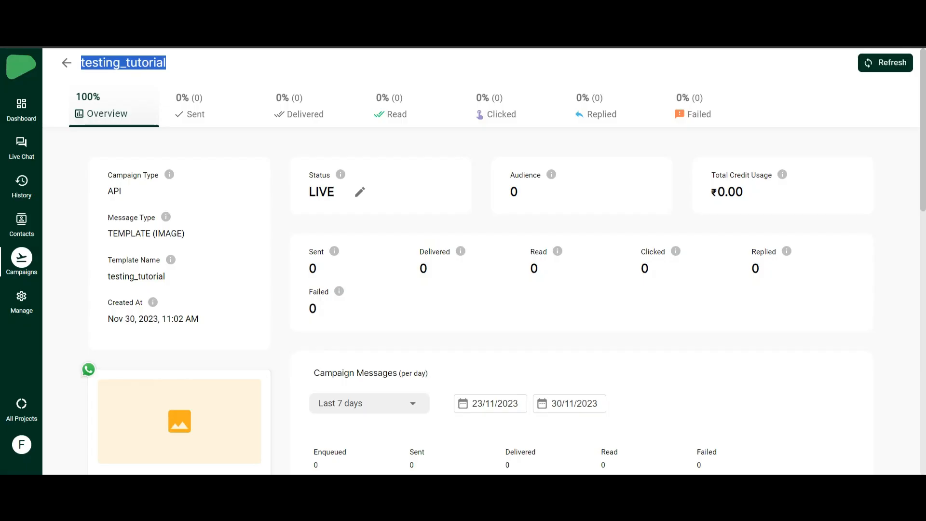
# - Start a new template message with category MARKETING and language English
pyautogui.click(22, 309)
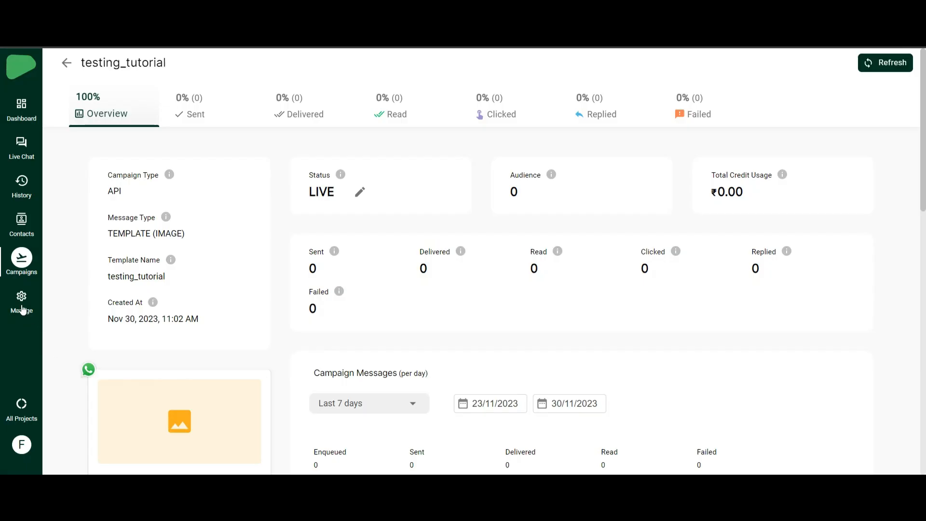
pyautogui.click(112, 102)
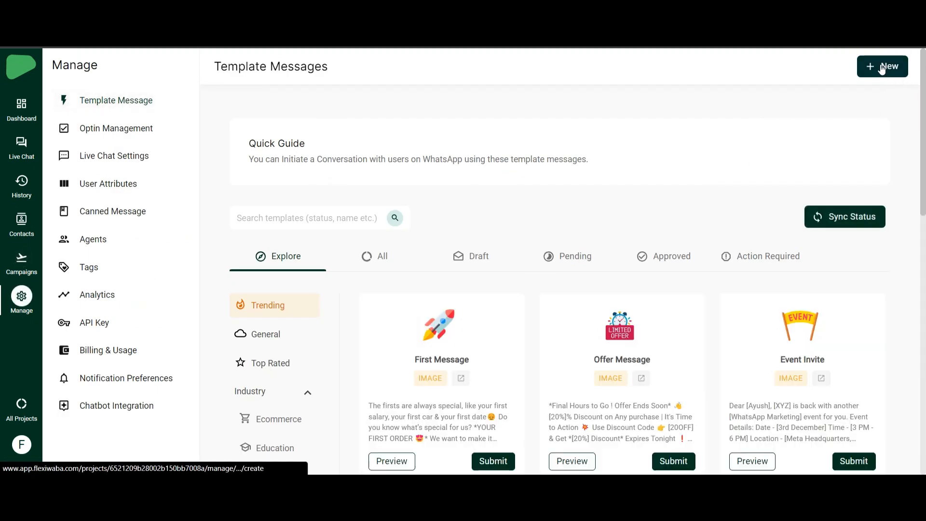
pyautogui.click(345, 203)
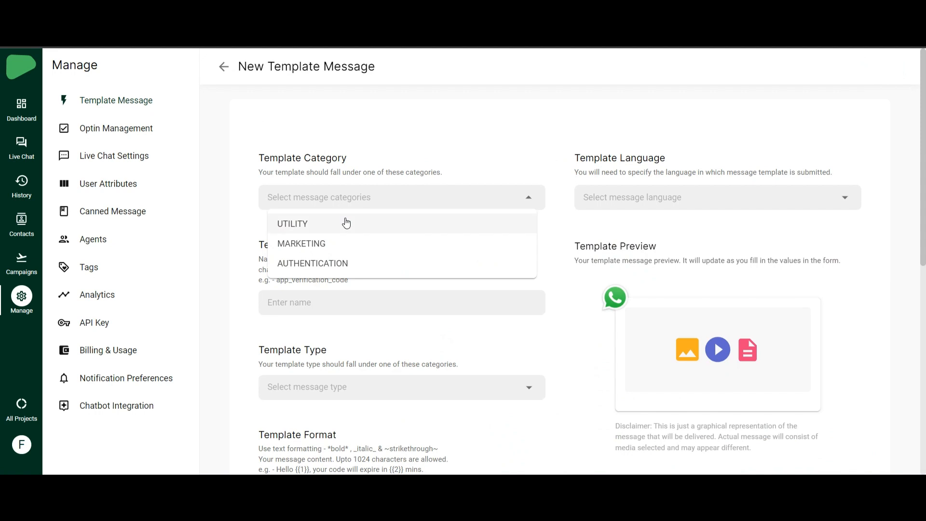
pyautogui.click(321, 244)
pyautogui.click(645, 201)
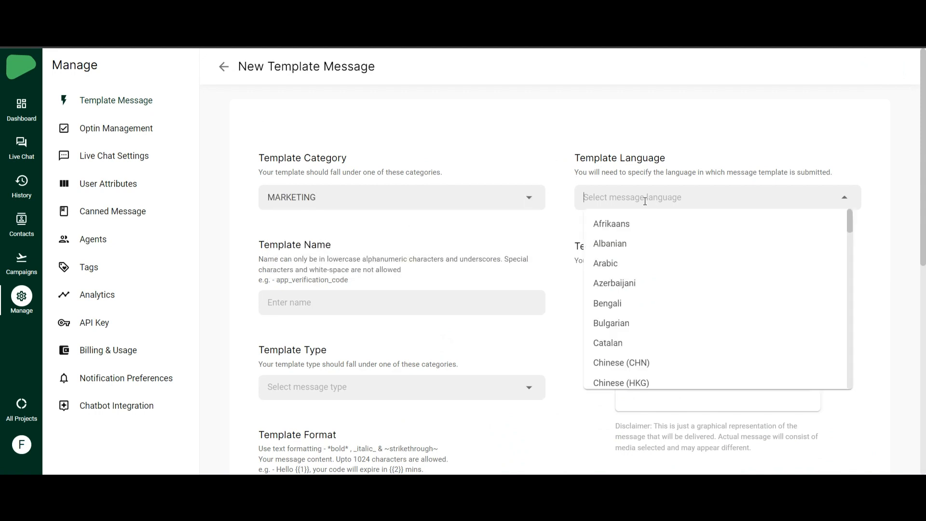
pyautogui.write('eng')
pyautogui.click(612, 242)
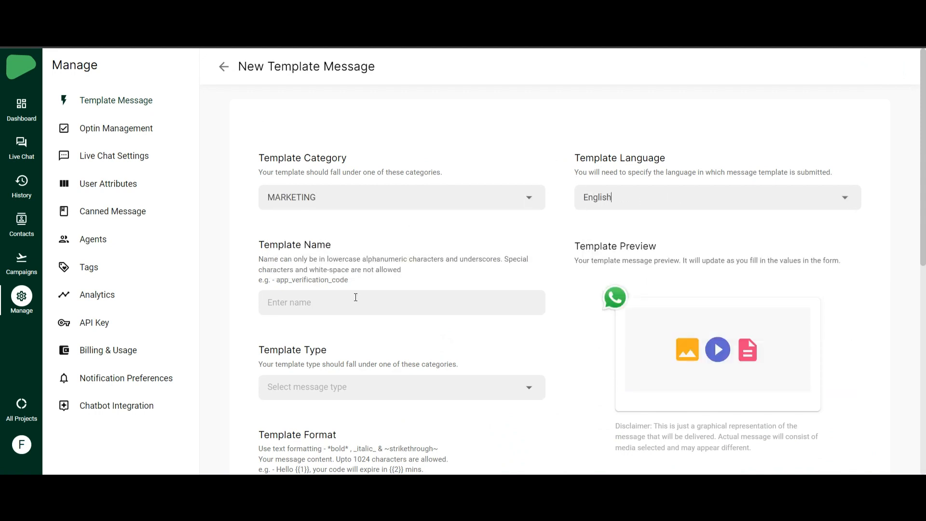
# - Name the template varibale_template_test and make it a TEXT type
pyautogui.click(342, 297)
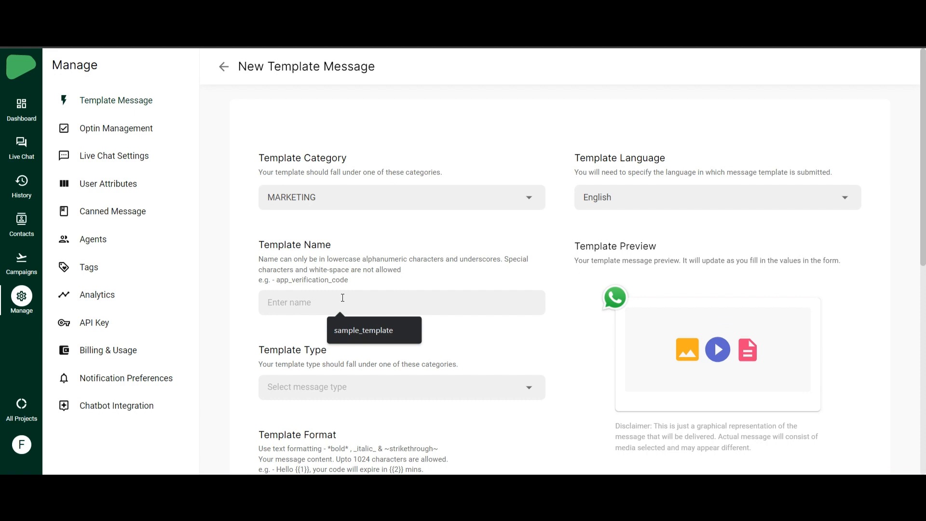
pyautogui.write('varibale_template')
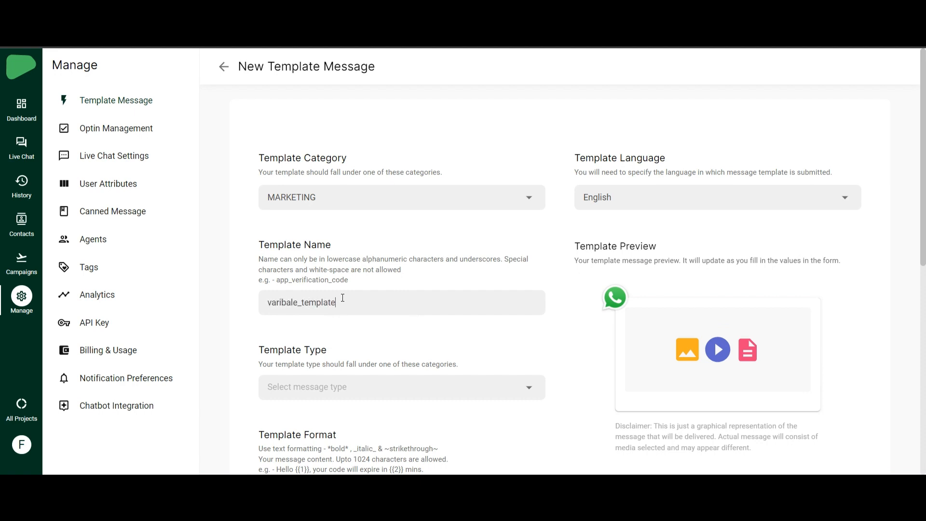
pyautogui.write('_test')
pyautogui.scroll(-2, 342, 298)
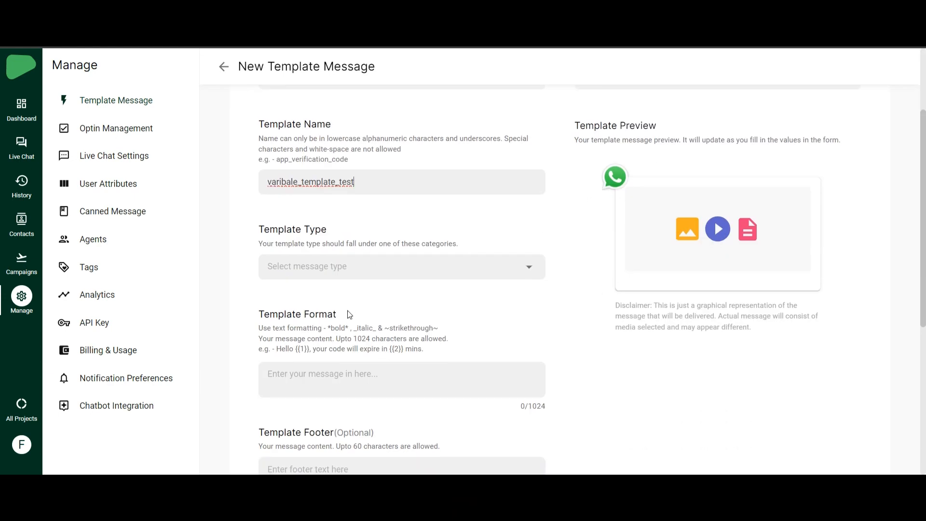
pyautogui.click(376, 268)
pyautogui.click(288, 293)
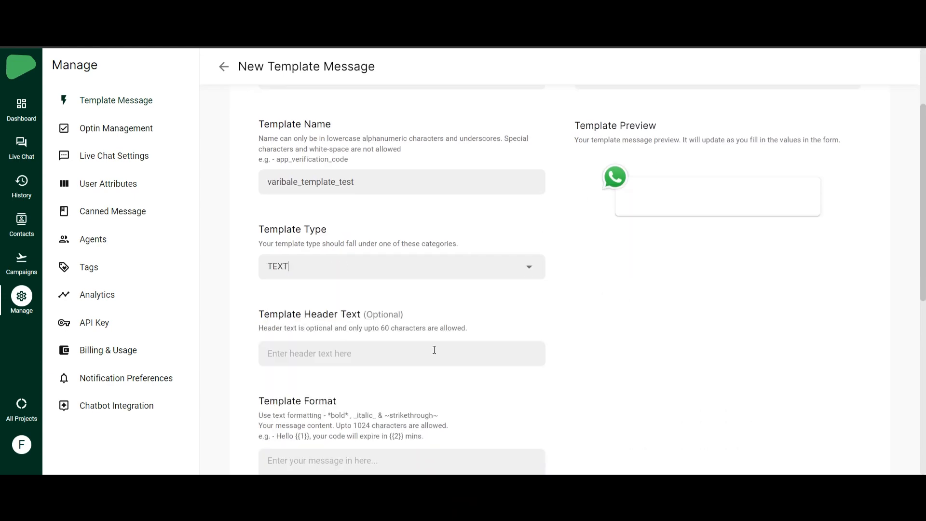
pyautogui.scroll(-2, 341, 274)
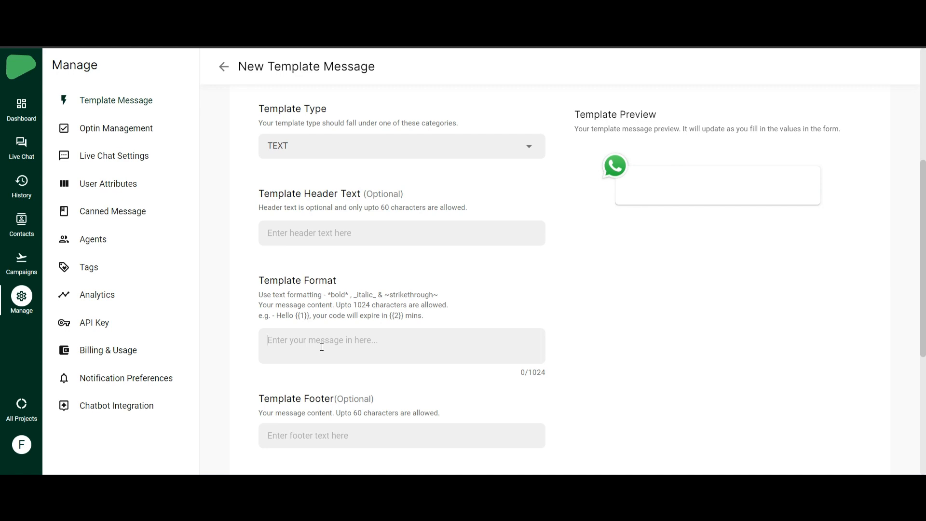
# - Write the template body as 'Hello {{1}}'
pyautogui.write('Hel')
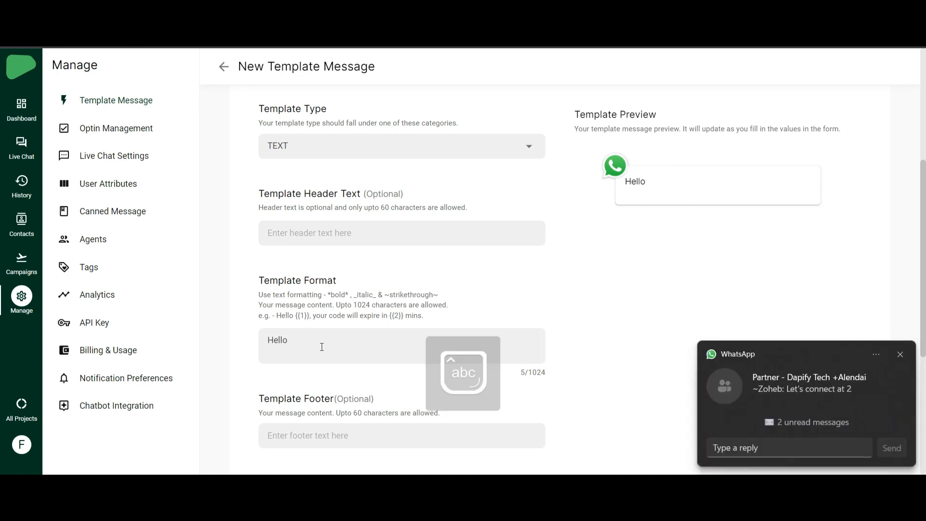
pyautogui.write('lo')
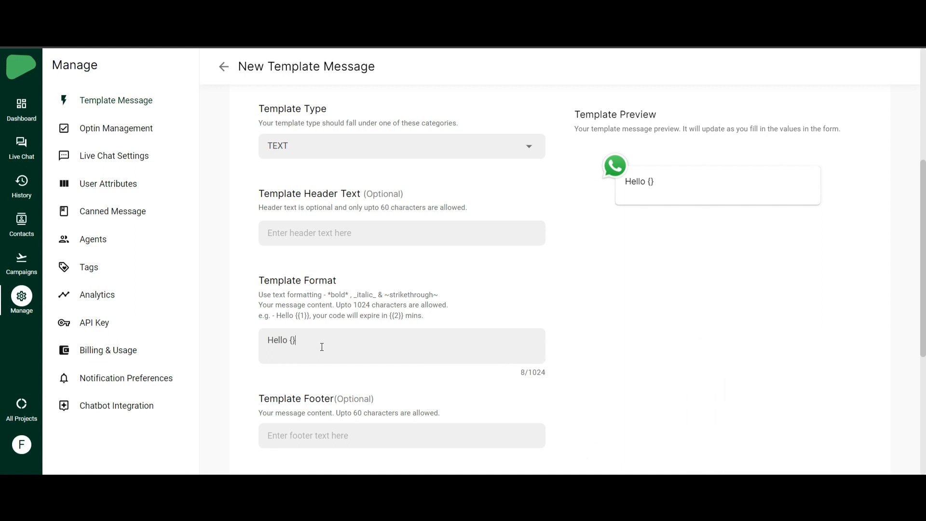
pyautogui.press('BackSpace')
pyautogui.press('BackSpace')
pyautogui.write('{1}}')
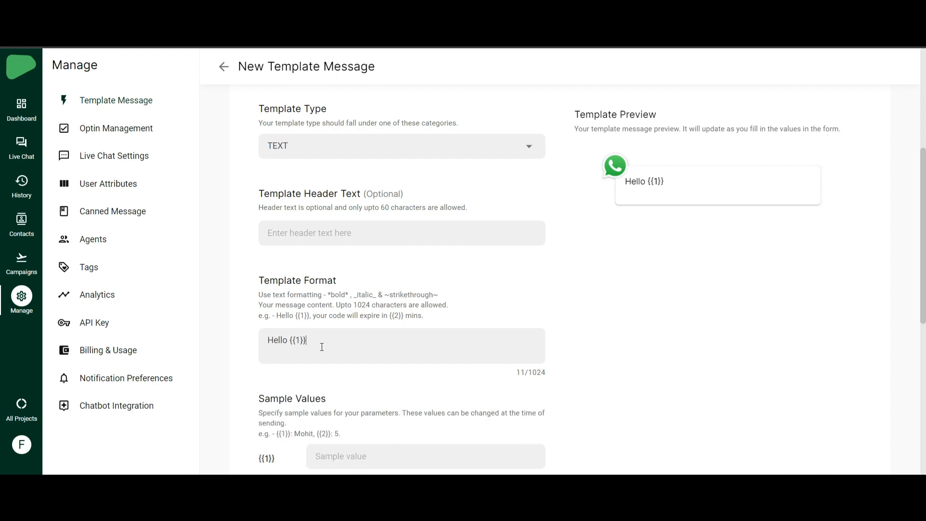
pyautogui.scroll(-5, 319, 345)
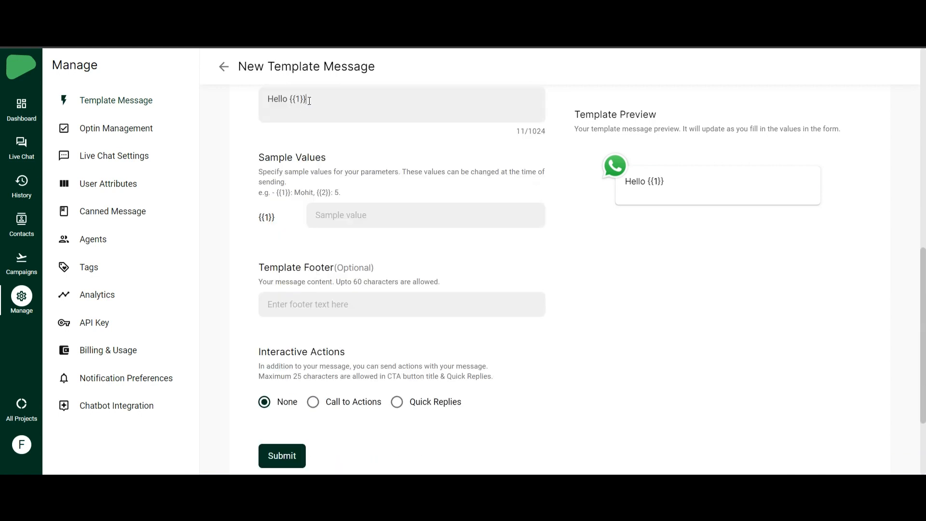
pyautogui.moveTo(309, 101); pyautogui.dragTo(287, 100)
# - Fill in a sample value for {{1}} and submit the template
pyautogui.click(357, 222)
pyautogui.press('capslock')
pyautogui.write('A')
pyautogui.press('capslock')
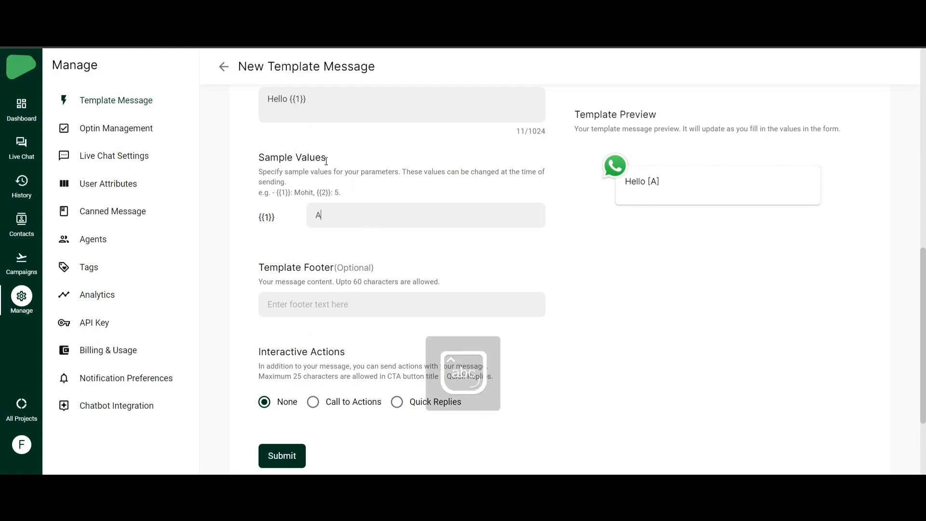
pyautogui.write('lendei')
pyautogui.scroll(-3, 340, 192)
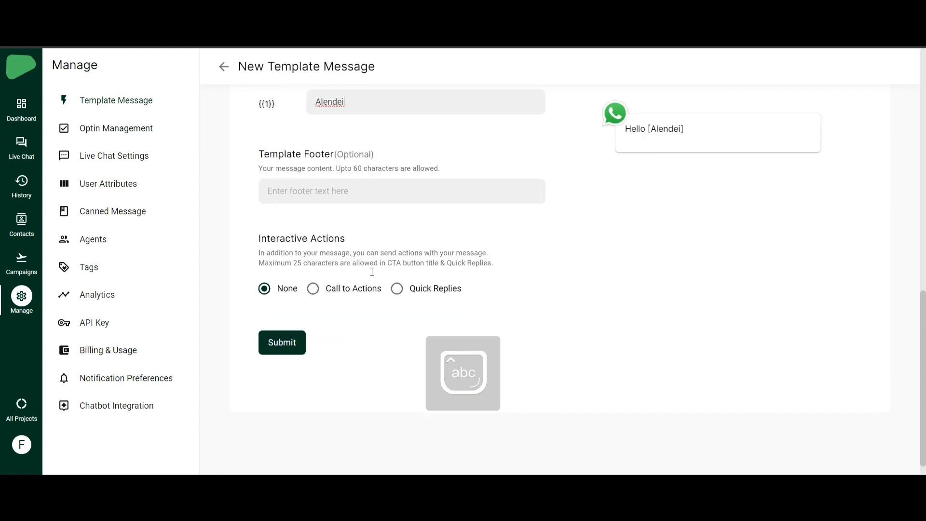
pyautogui.click(295, 341)
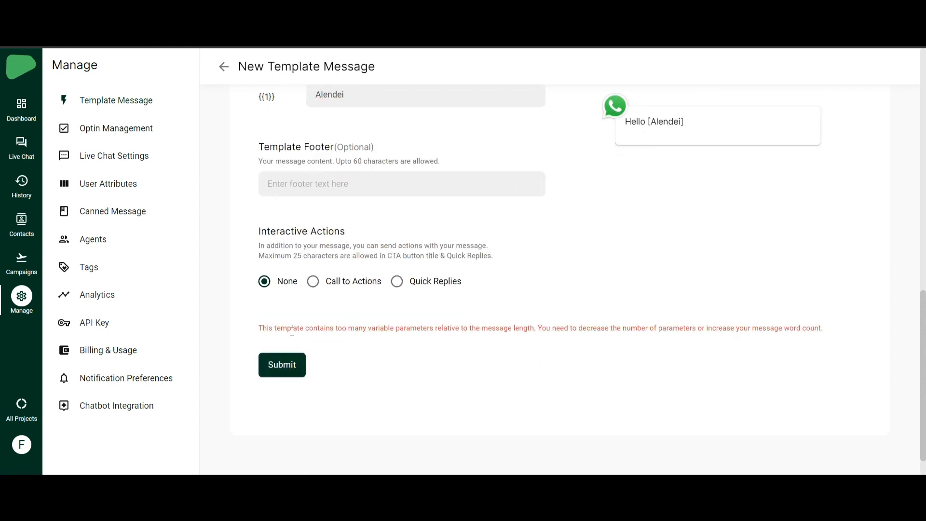
# - Review the too-many-variable-parameters error on the template form
pyautogui.moveTo(294, 329); pyautogui.dragTo(407, 329)
pyautogui.click(485, 332)
pyautogui.scroll(5, 516, 341)
pyautogui.scroll(-6, 516, 341)
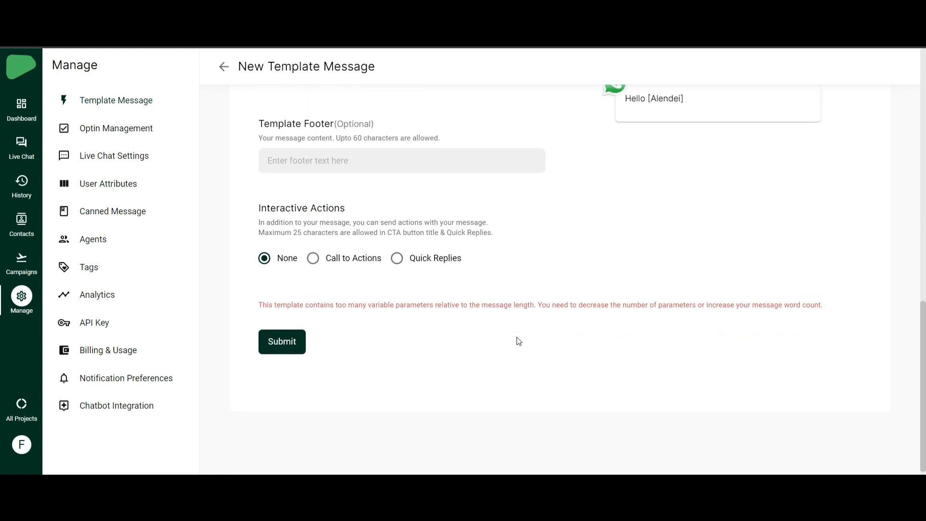
pyautogui.scroll(3, 519, 341)
pyautogui.scroll(-3, 516, 334)
pyautogui.scroll(3, 517, 335)
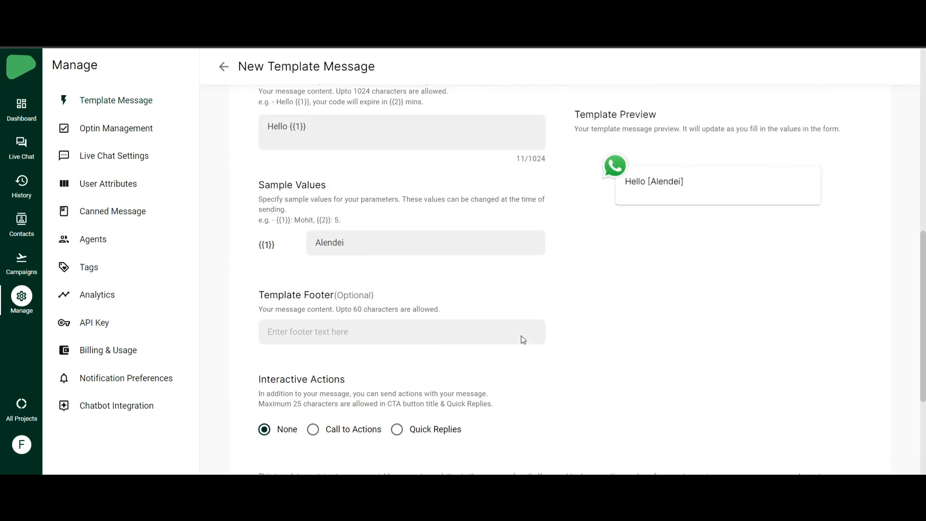
pyautogui.scroll(-3, 519, 337)
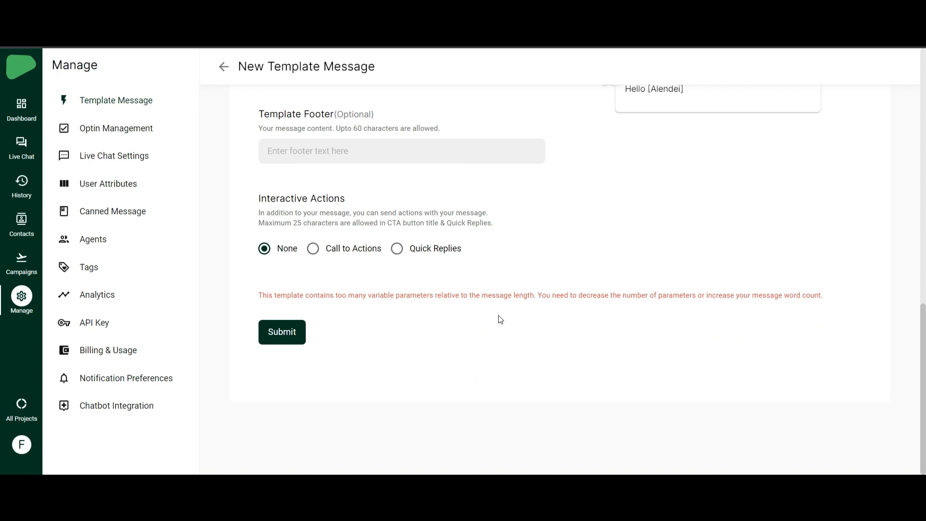
pyautogui.scroll(4, 498, 319)
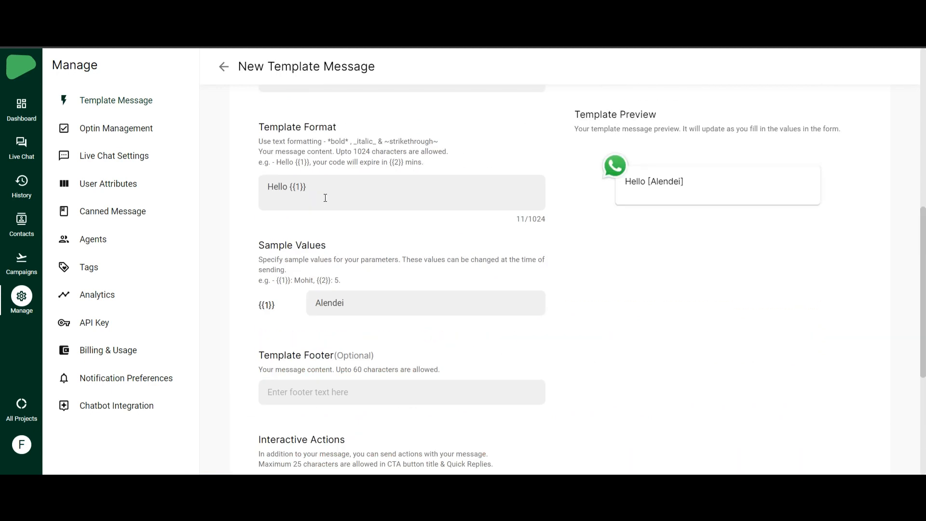
# - Add 'How are you ?' on a new line below Hello {{1}} and resubmit
pyautogui.press('Return')
pyautogui.press('Return')
pyautogui.write('How ')
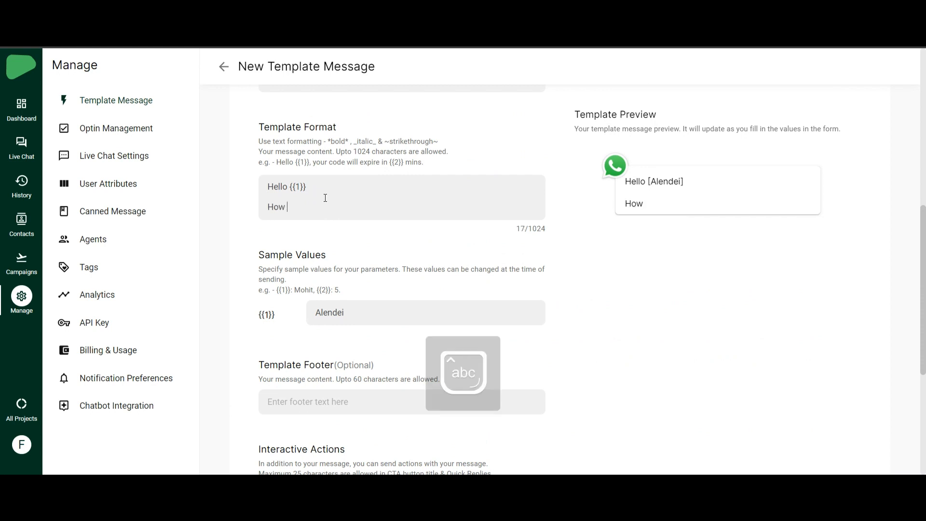
pyautogui.write('are yo')
pyautogui.scroll(-5, 330, 197)
pyautogui.click(288, 337)
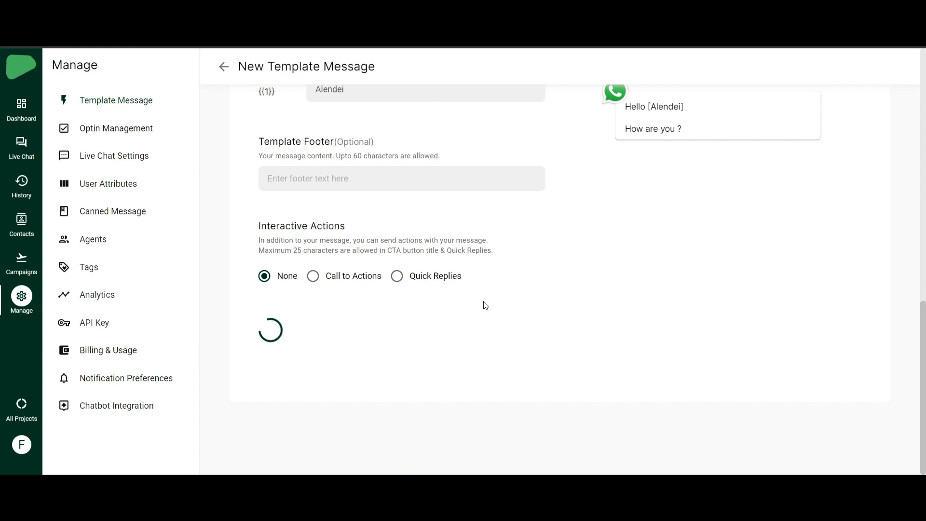
# - Filter to Approved templates, sync status to see varibale_template_test approved, then go to Campaigns
pyautogui.click(224, 67)
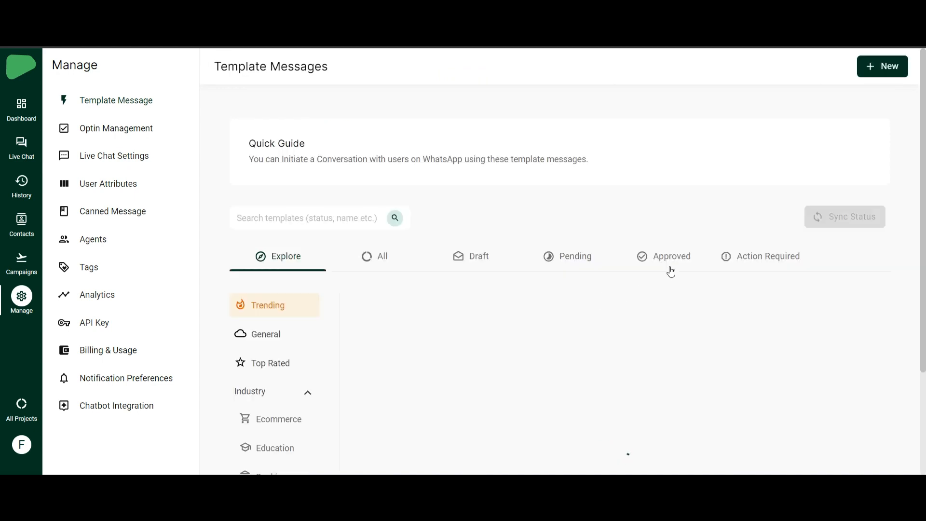
pyautogui.click(675, 266)
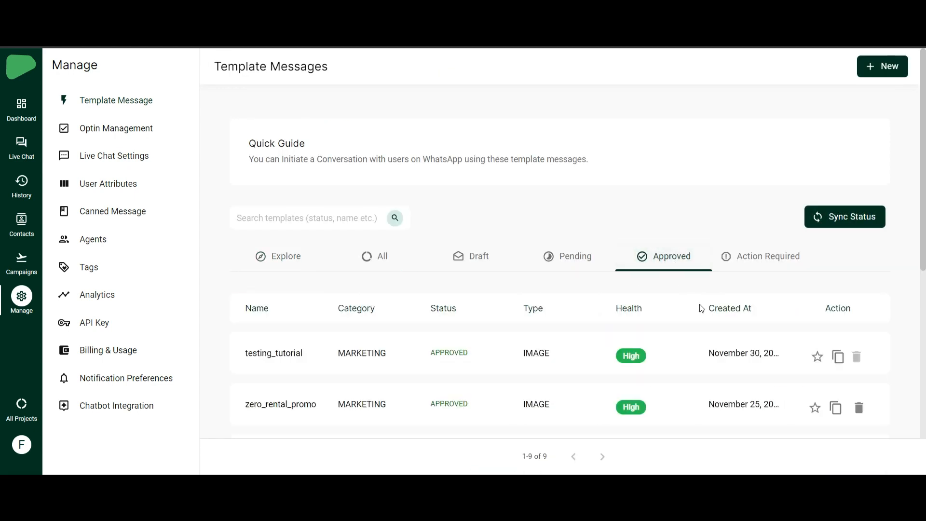
pyautogui.scroll(-2, 462, 316)
pyautogui.click(841, 104)
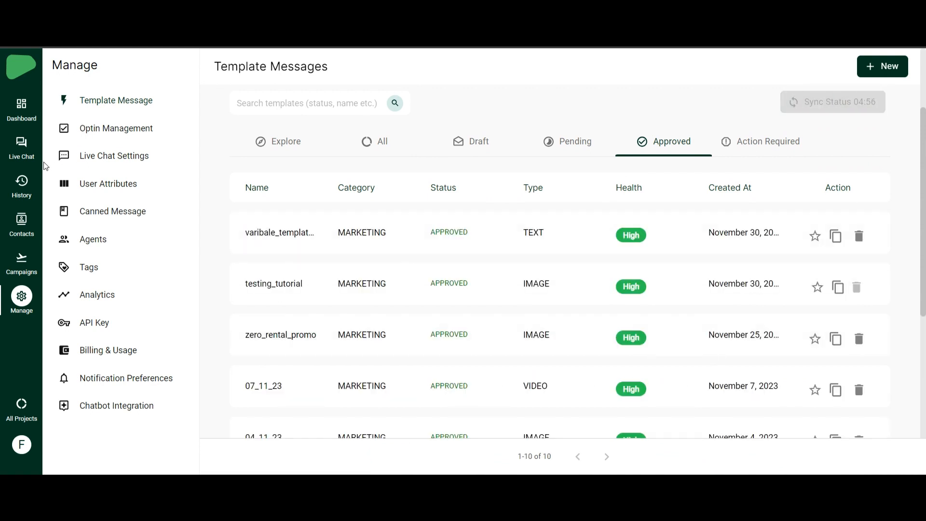
pyautogui.click(22, 261)
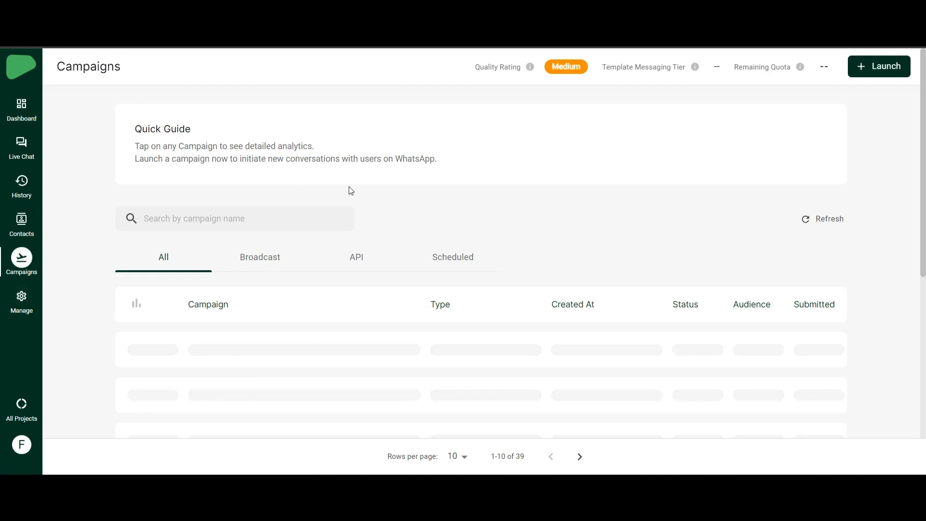
# - Launch API campaign varibale_campaign with template varibale_template_test, set it live, and open it
pyautogui.click(863, 66)
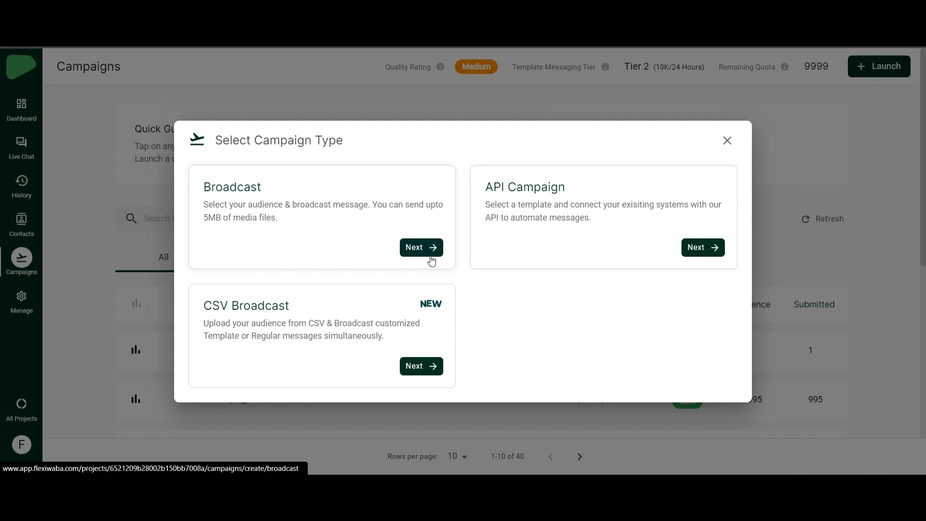
pyautogui.click(703, 248)
pyautogui.click(232, 298)
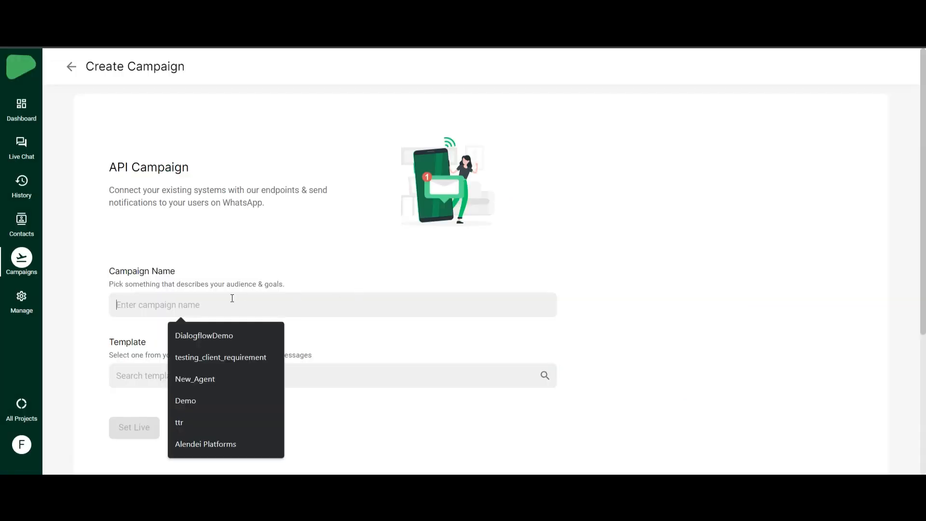
pyautogui.write('varibale_campaign')
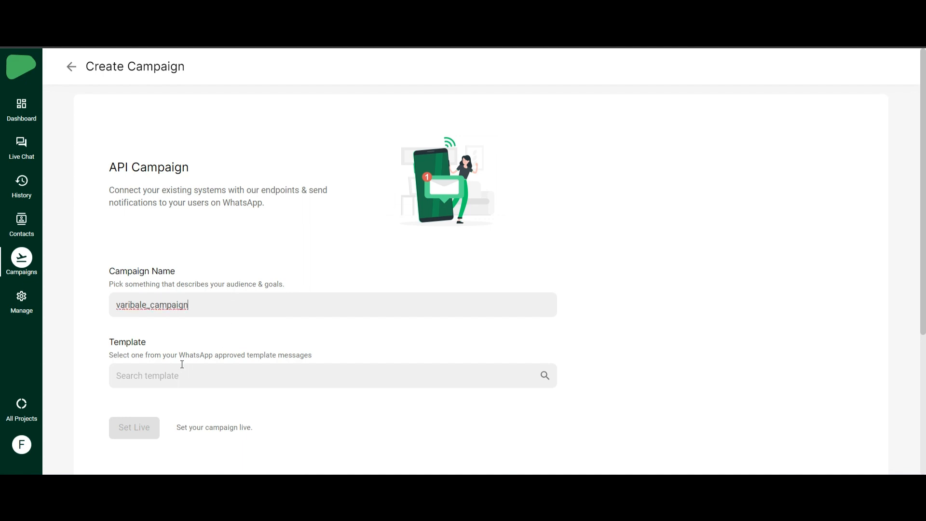
pyautogui.click(225, 377)
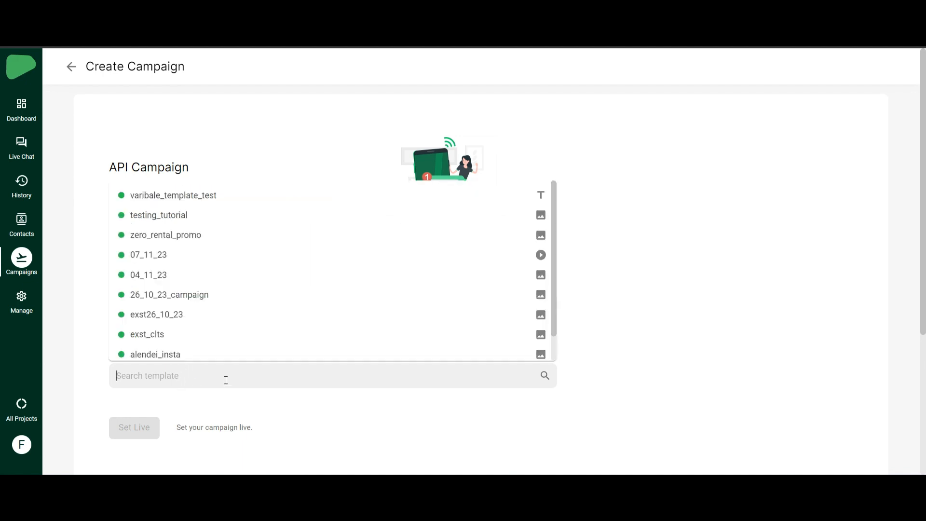
pyautogui.click(170, 199)
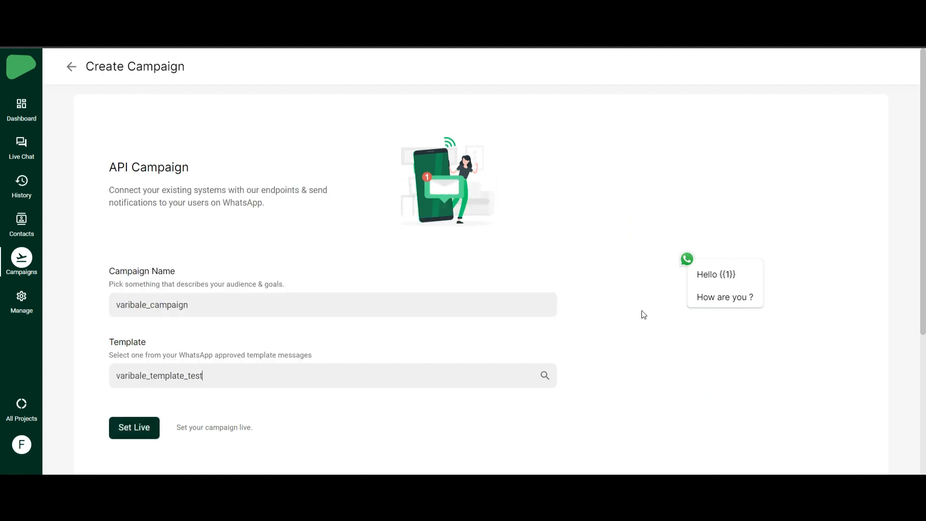
pyautogui.scroll(-5, 264, 439)
pyautogui.click(128, 231)
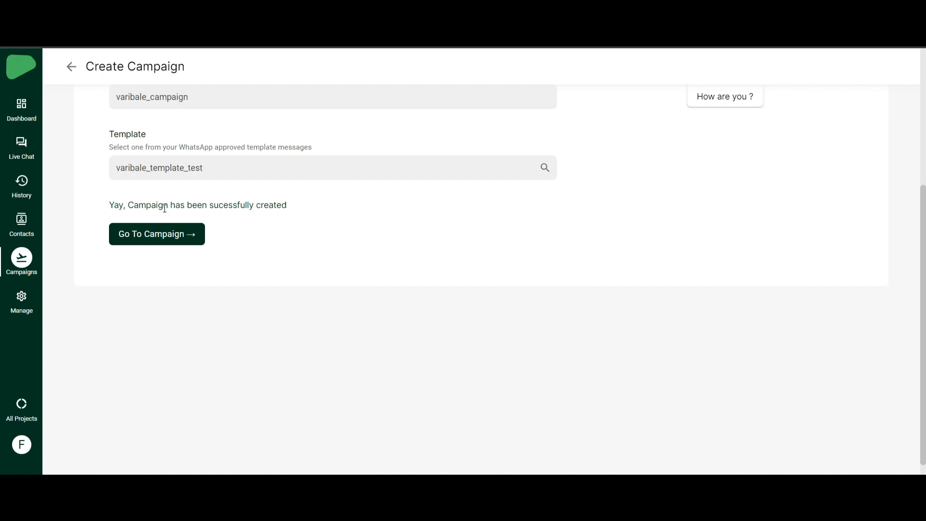
pyautogui.click(147, 235)
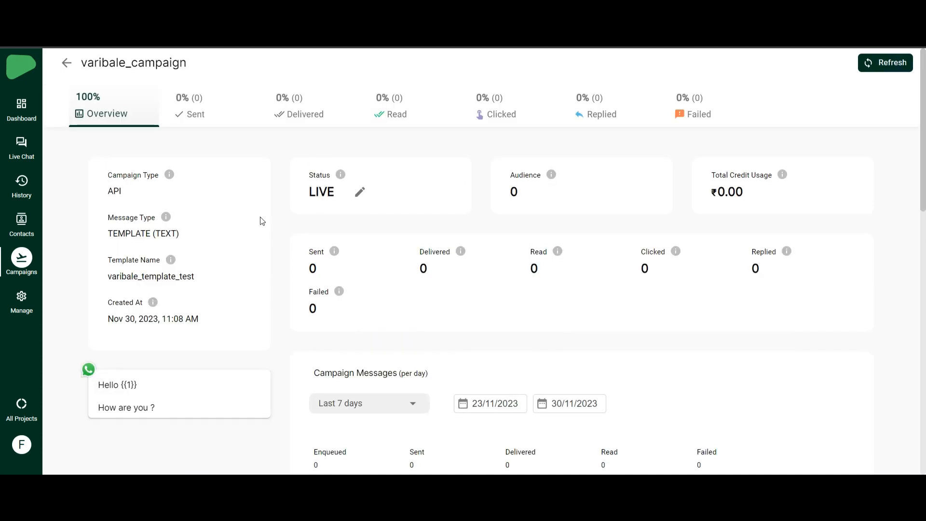
# - Select the campaign name varibale_campaign in Flexiwaba, then return to the Postman campaign request
pyautogui.moveTo(315, 192); pyautogui.dragTo(332, 194)
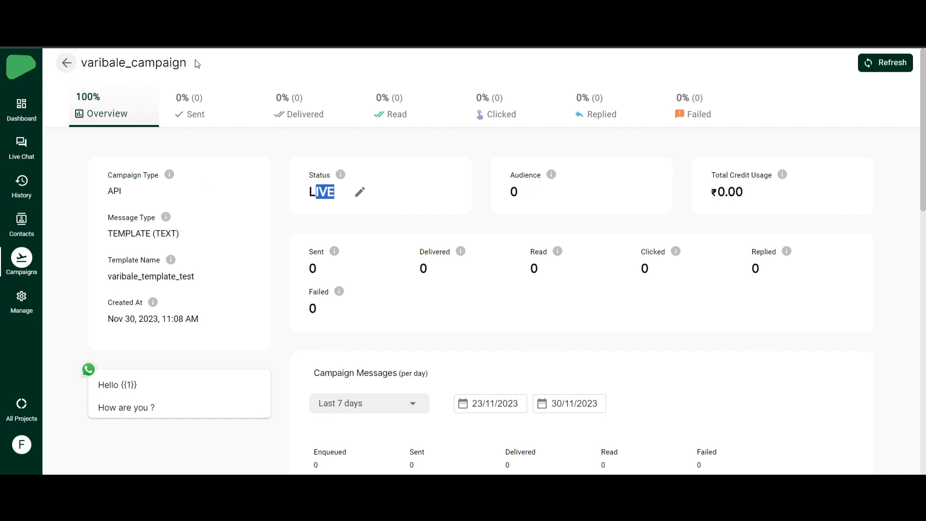
pyautogui.moveTo(187, 63); pyautogui.dragTo(83, 62)
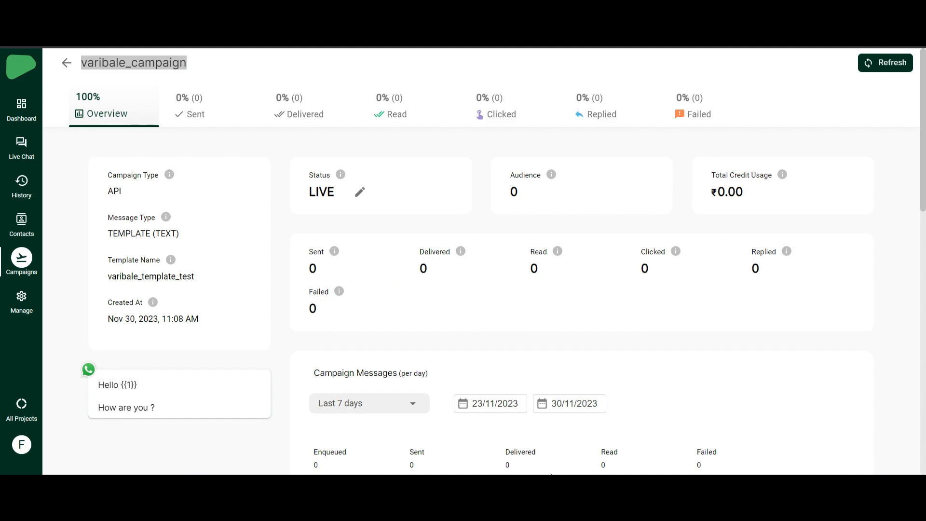
pyautogui.moveTo(583, 482)
pyautogui.click(589, 461)
pyautogui.scroll(5, 400, 222)
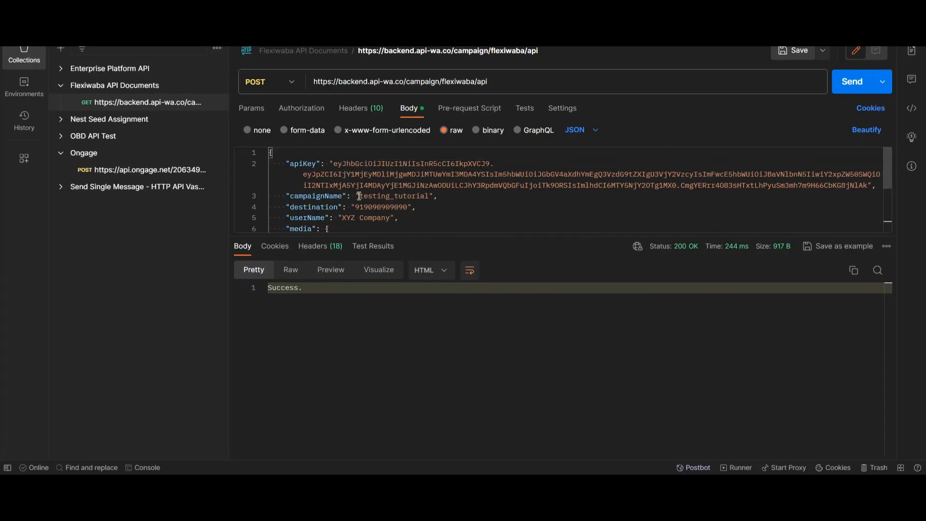
# - Change the body's campaignName from testing_tutorial to varibale_campaign
pyautogui.moveTo(359, 196); pyautogui.dragTo(427, 197)
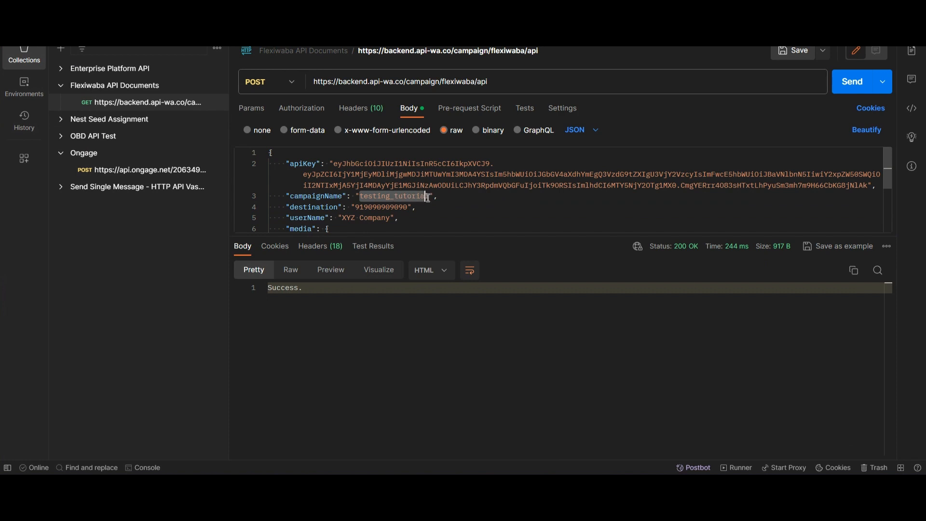
pyautogui.write('varibale_campaign')
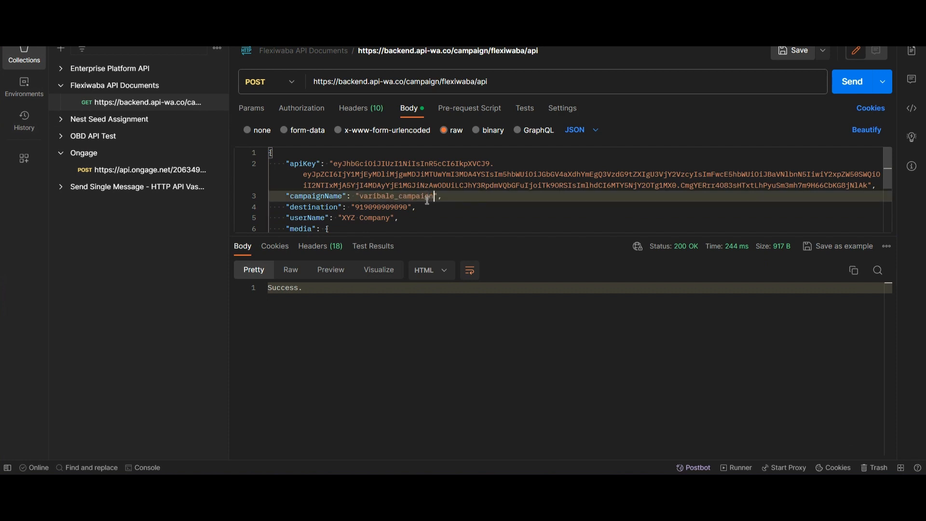
pyautogui.scroll(-2, 427, 200)
pyautogui.scroll(1, 406, 200)
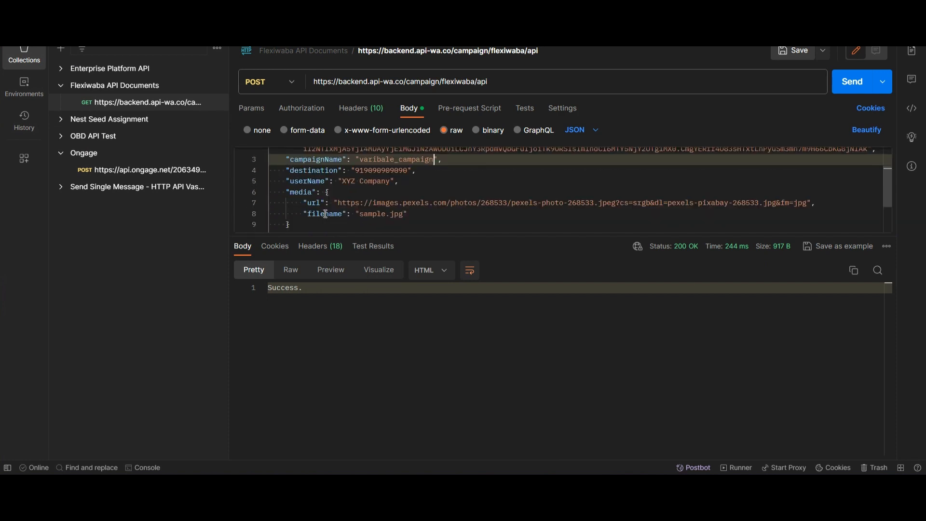
# - Comment out the media block on lines 6–9 of the JSON body
pyautogui.moveTo(293, 224); pyautogui.dragTo(271, 197)
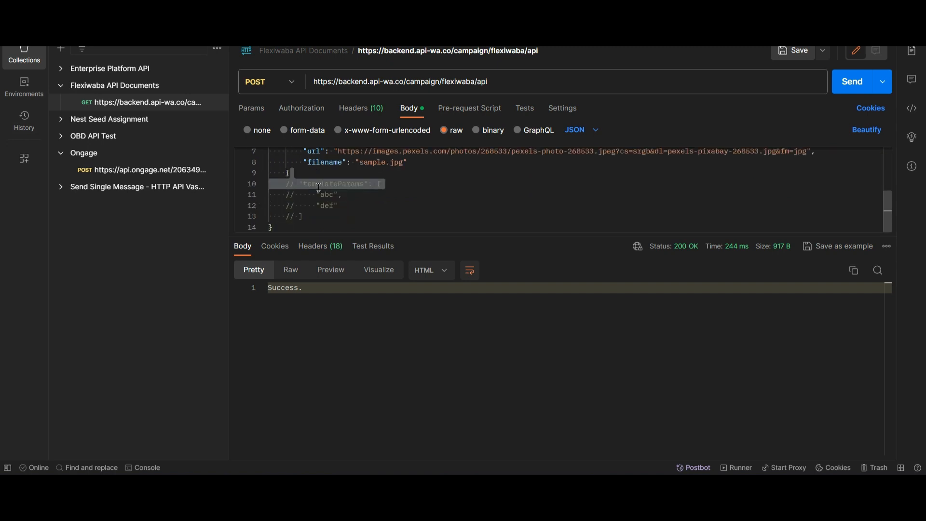
pyautogui.scroll(3, 317, 187)
pyautogui.scroll(-3, 299, 204)
pyautogui.scroll(2, 308, 192)
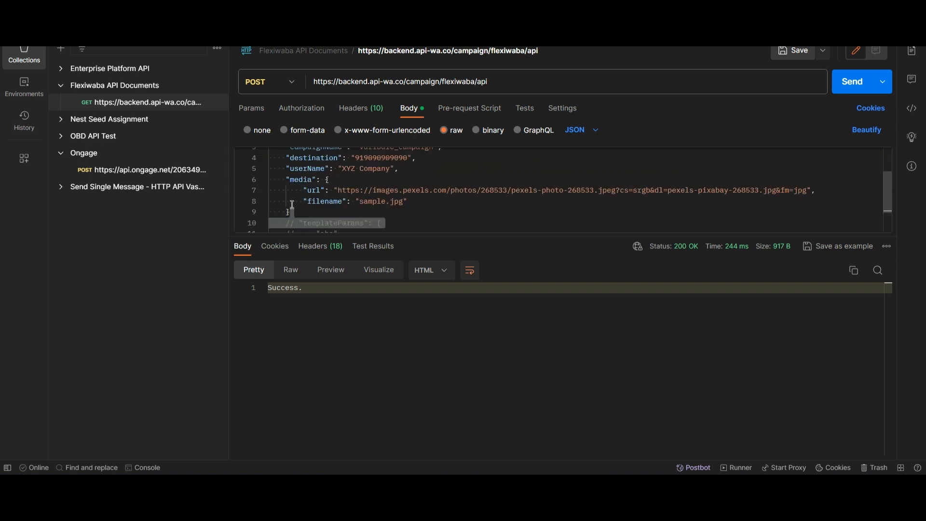
pyautogui.moveTo(292, 212); pyautogui.dragTo(243, 184)
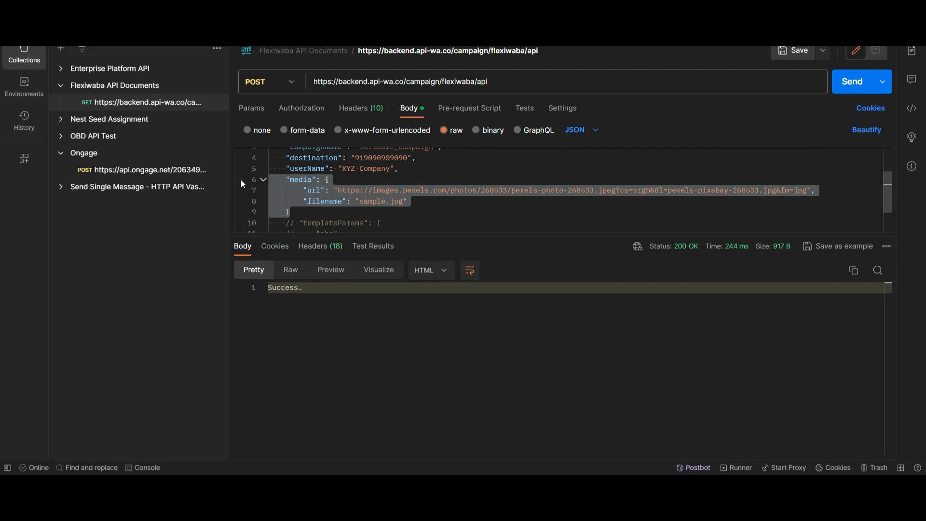
pyautogui.hotkey('ctrl', '/')
# - Uncomment templateParams and delete the "def" entry, leaving only "abc"
pyautogui.scroll(-2, 444, 204)
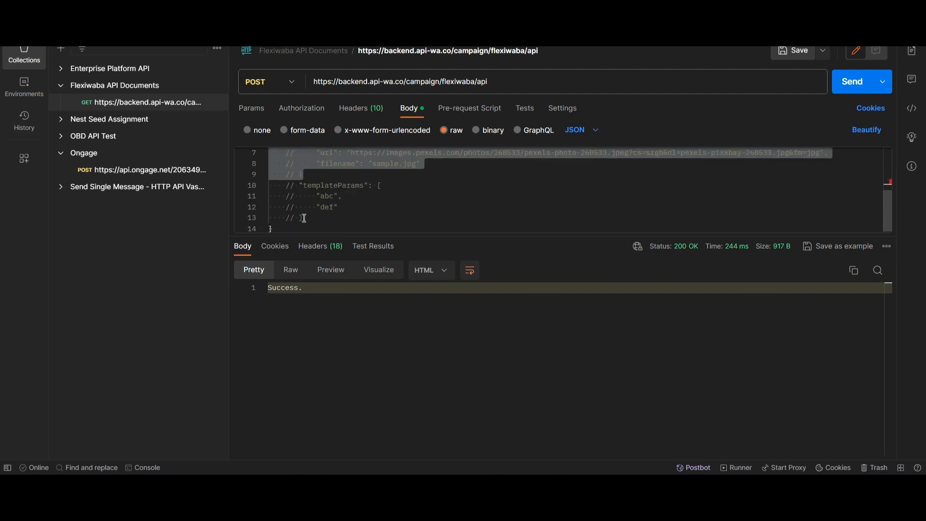
pyautogui.moveTo(304, 218); pyautogui.dragTo(247, 193)
pyautogui.hotkey('ctrl', '/')
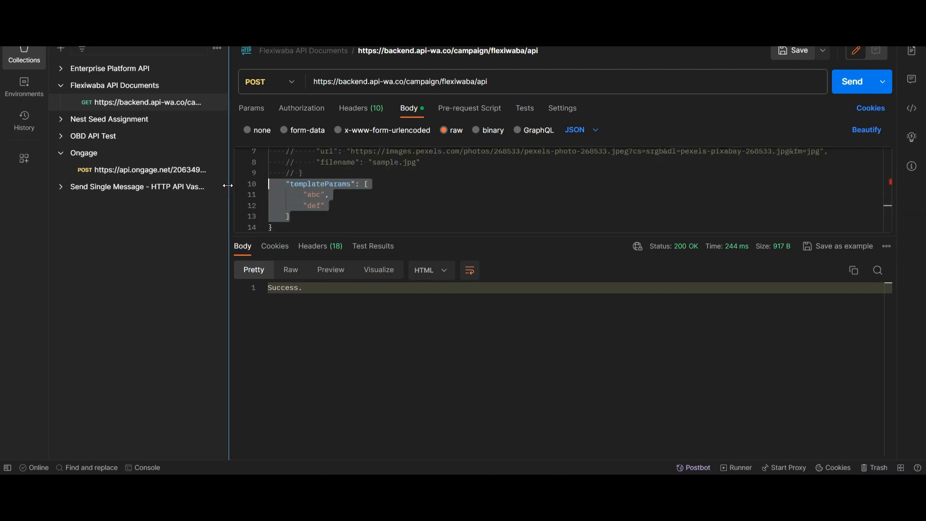
pyautogui.click(328, 206)
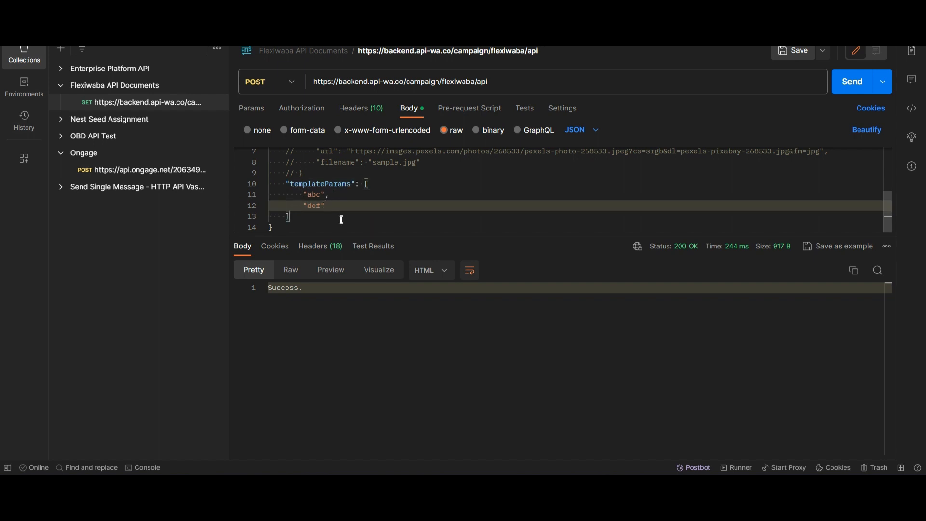
pyautogui.moveTo(326, 205); pyautogui.dragTo(259, 205)
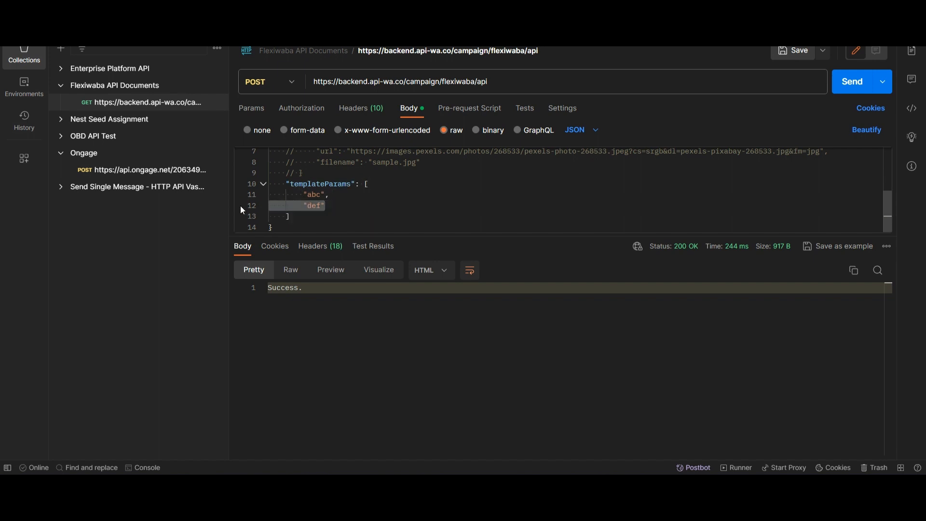
pyautogui.press('BackSpace')
pyautogui.press('BackSpace')
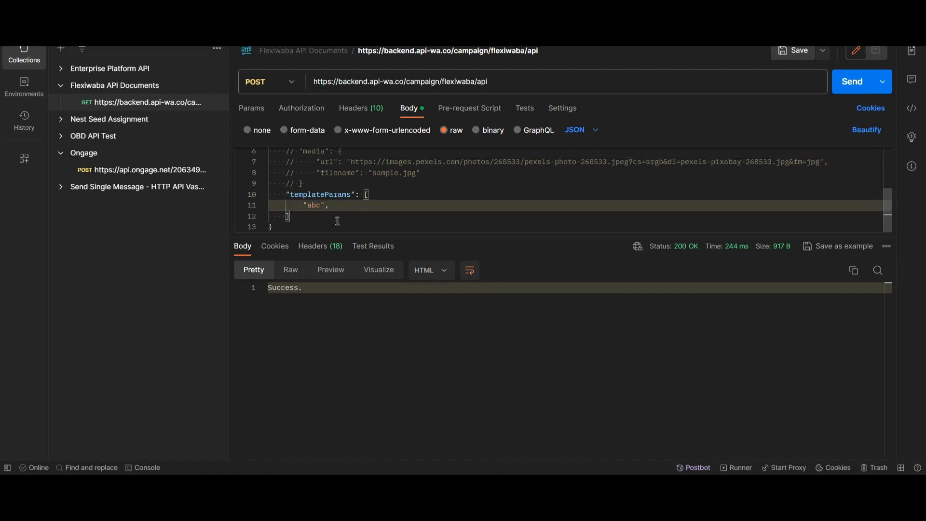
# - Send the varibale_campaign request and confirm the 200 OK "Success." response
pyautogui.click(851, 83)
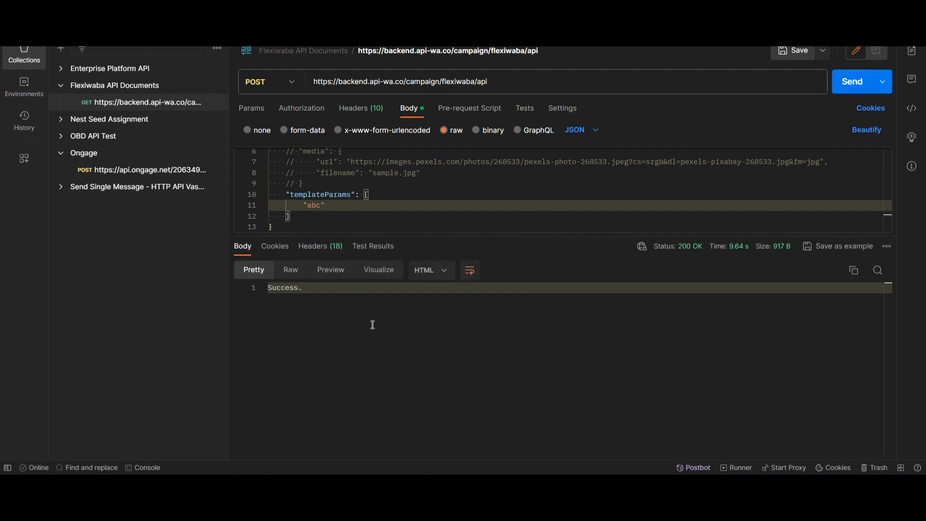
pyautogui.moveTo(305, 291); pyautogui.dragTo(262, 291)
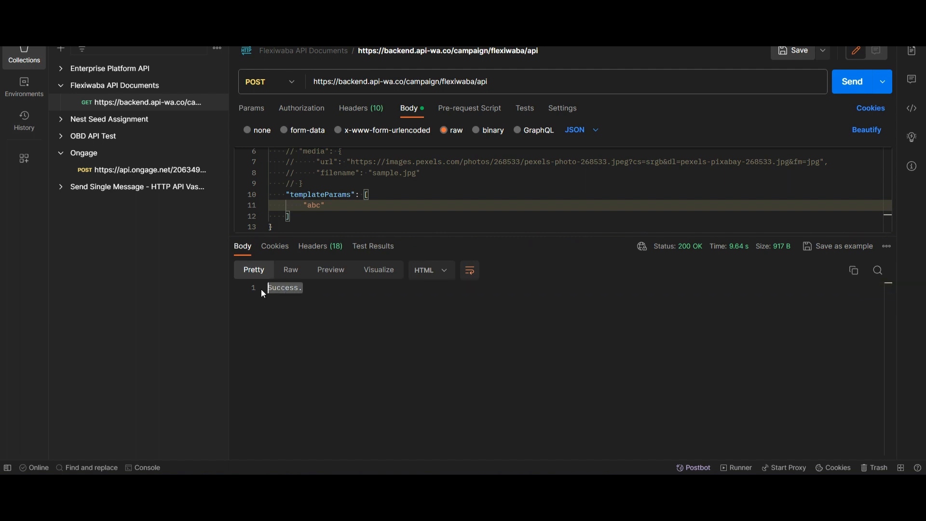
pyautogui.click(282, 307)
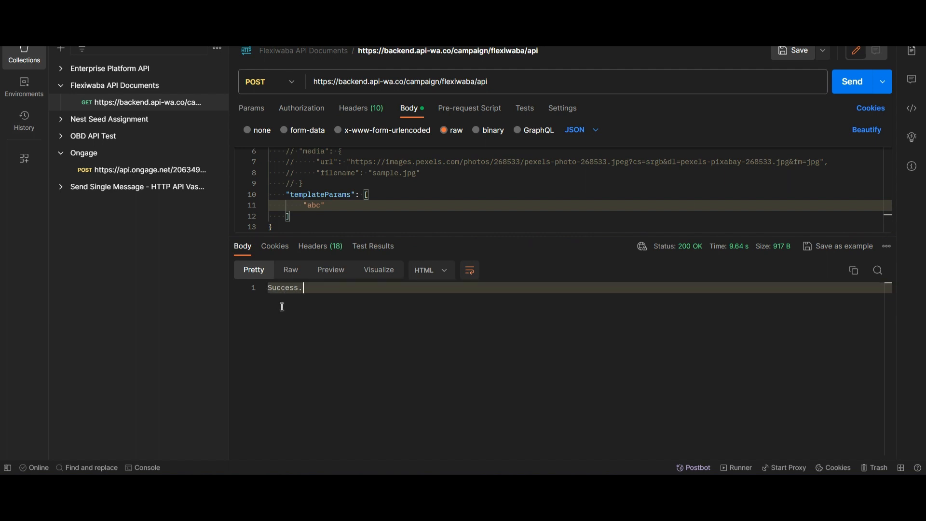